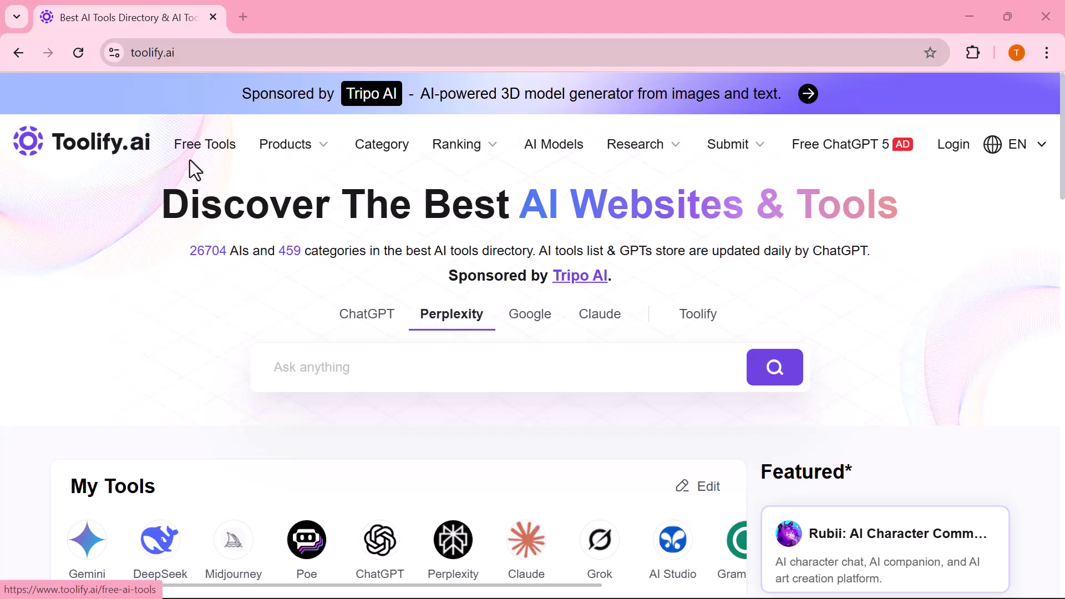
{"action": "scroll", "coordinate": [301, 180], "scroll_direction": "down", "scroll_amount": 1}
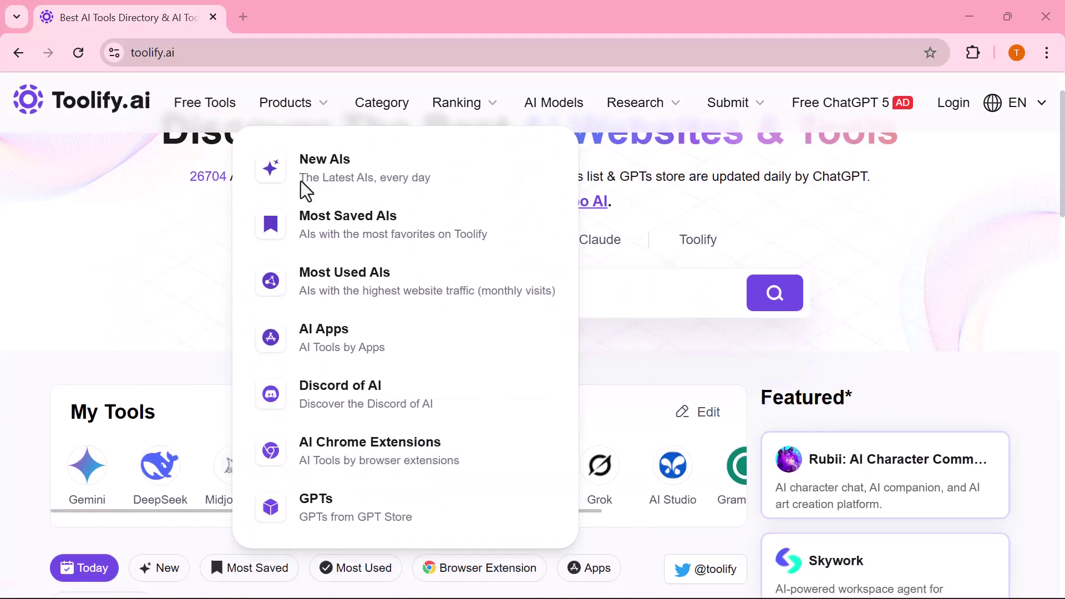
{"action": "scroll", "coordinate": [182, 249], "scroll_direction": "up", "scroll_amount": 1}
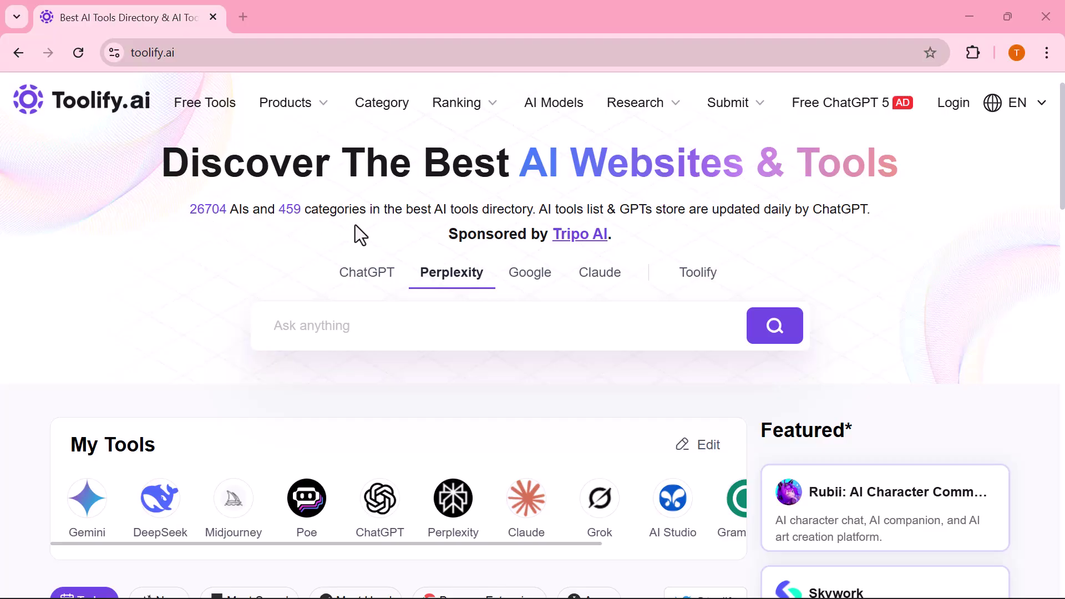
{"action": "scroll", "coordinate": [551, 273], "scroll_direction": "down", "scroll_amount": 1}
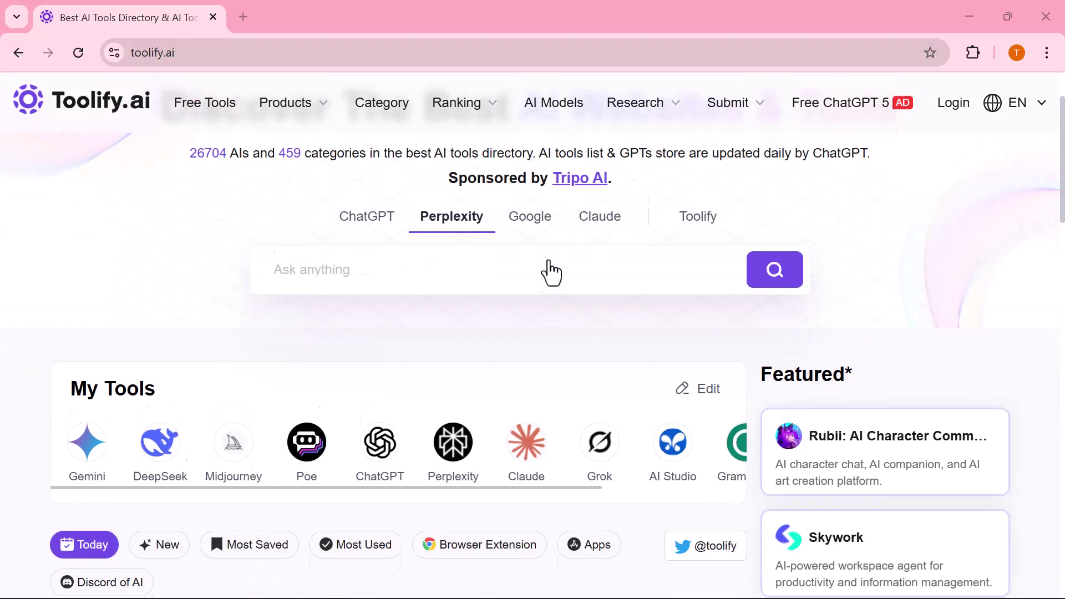
{"action": "scroll", "coordinate": [551, 271], "scroll_direction": "down", "scroll_amount": 1}
{"action": "scroll", "coordinate": [551, 273], "scroll_direction": "down", "scroll_amount": 1}
{"action": "scroll", "coordinate": [552, 272], "scroll_direction": "down", "scroll_amount": 1}
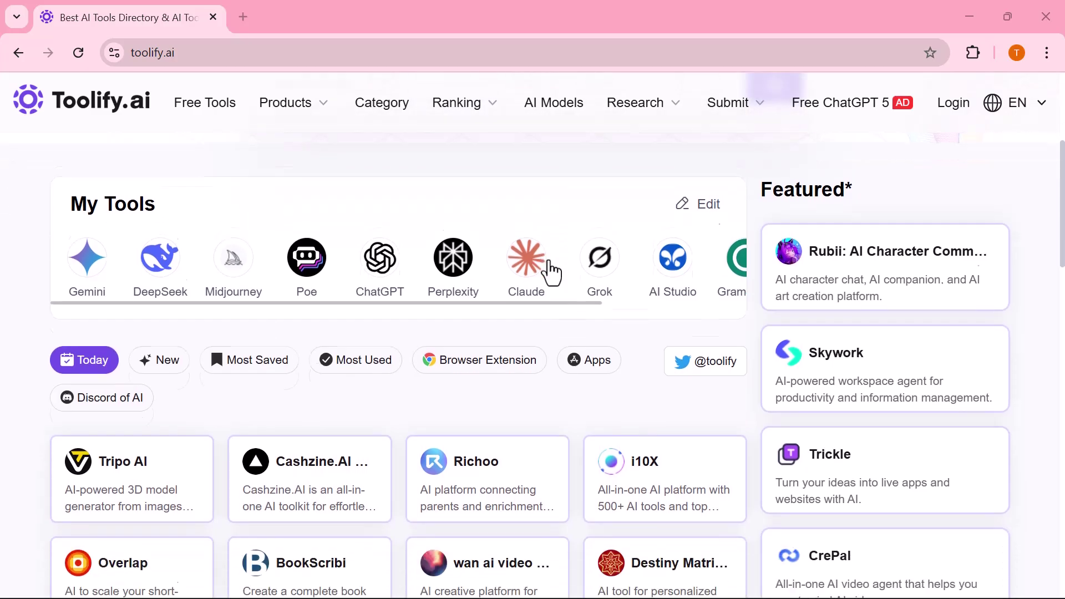
{"action": "scroll", "coordinate": [551, 272], "scroll_direction": "down", "scroll_amount": 1}
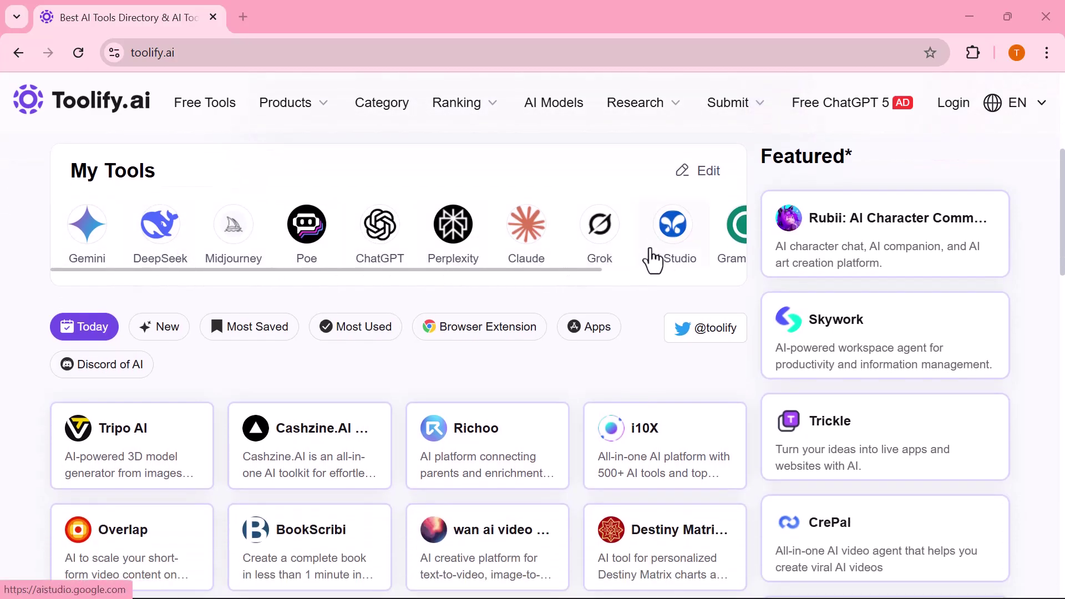
{"action": "scroll", "coordinate": [655, 258], "scroll_direction": "down", "scroll_amount": 3}
{"action": "scroll", "coordinate": [654, 258], "scroll_direction": "down", "scroll_amount": 2}
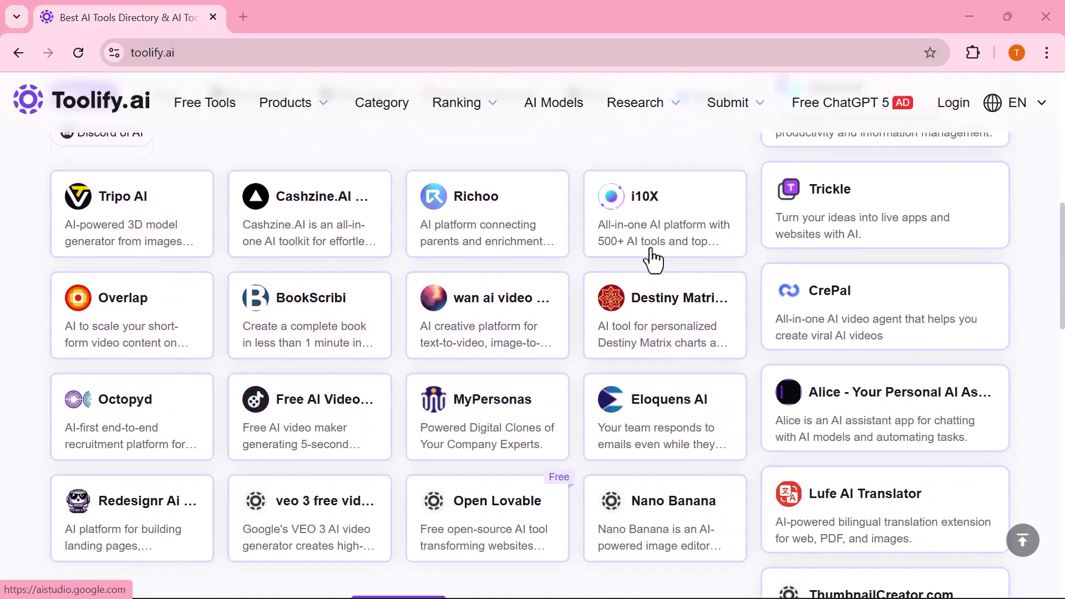
{"action": "scroll", "coordinate": [654, 258], "scroll_direction": "down", "scroll_amount": 1}
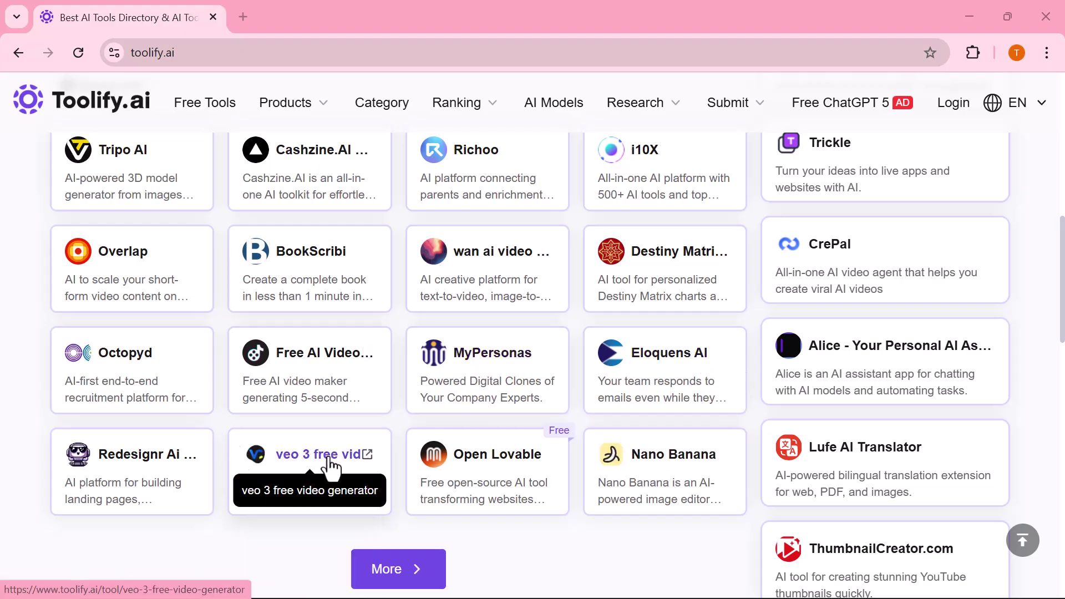
{"action": "scroll", "coordinate": [332, 466], "scroll_direction": "down", "scroll_amount": 1}
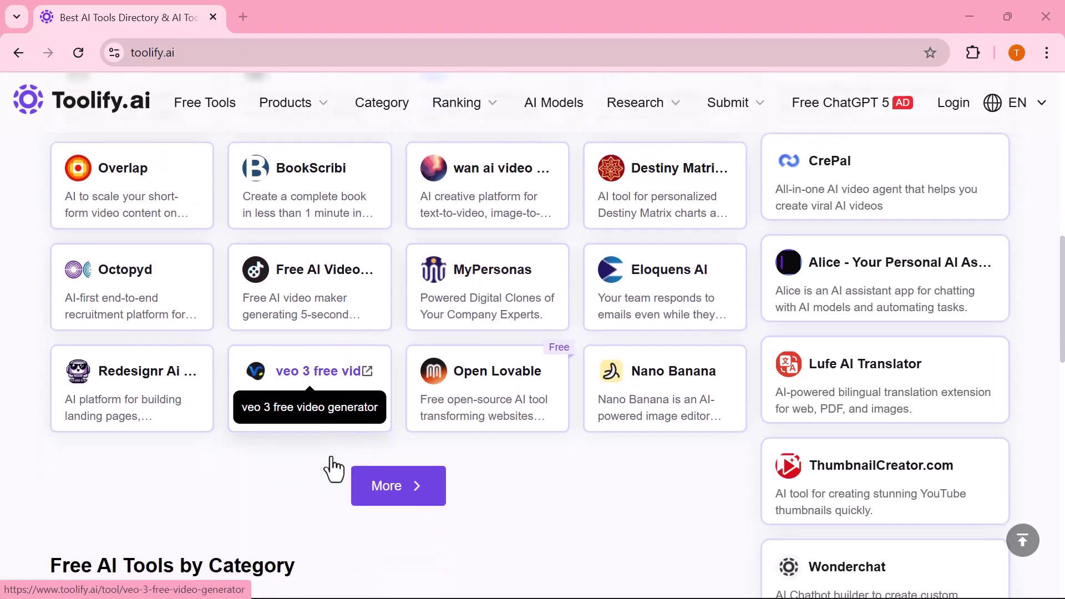
{"action": "scroll", "coordinate": [332, 467], "scroll_direction": "down", "scroll_amount": 3}
{"action": "scroll", "coordinate": [333, 466], "scroll_direction": "down", "scroll_amount": 1}
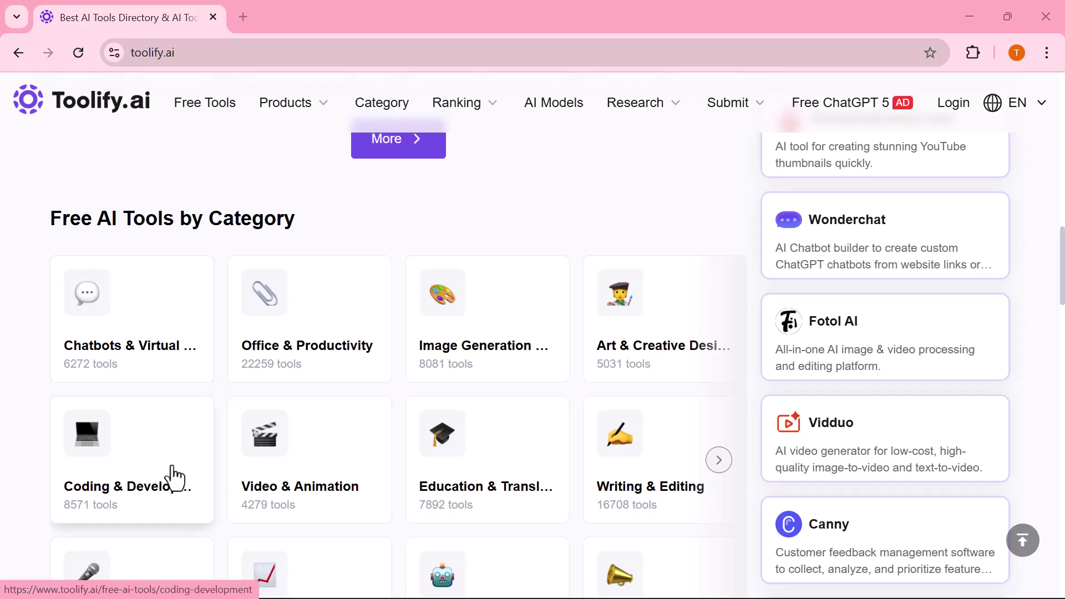
{"action": "scroll", "coordinate": [174, 476], "scroll_direction": "down", "scroll_amount": 1}
{"action": "scroll", "coordinate": [175, 476], "scroll_direction": "down", "scroll_amount": 1}
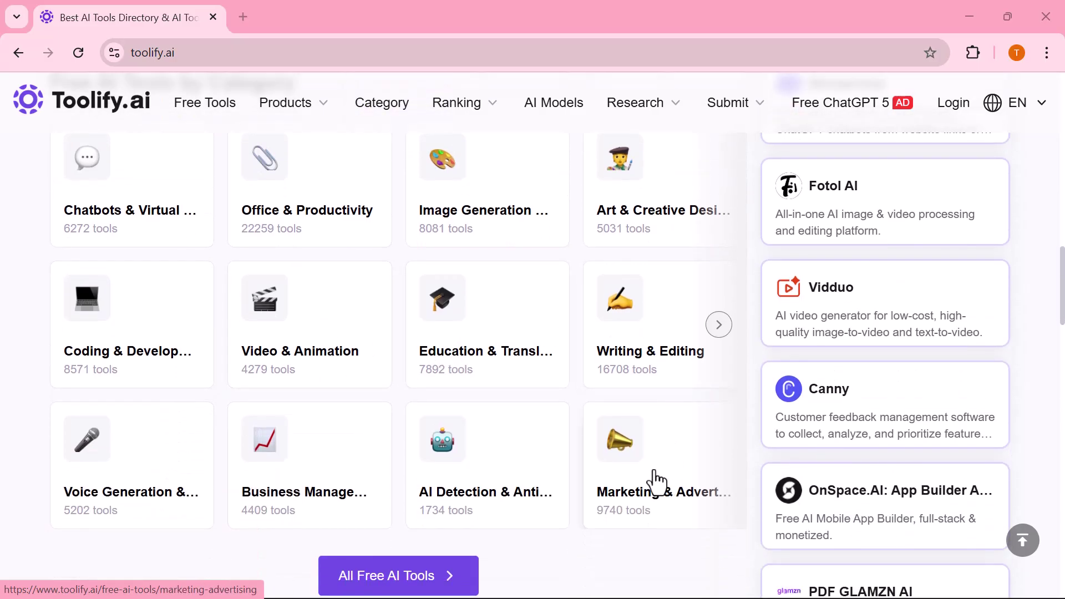
{"action": "scroll", "coordinate": [498, 487], "scroll_direction": "down", "scroll_amount": 2}
{"action": "scroll", "coordinate": [497, 486], "scroll_direction": "down", "scroll_amount": 1}
{"action": "scroll", "coordinate": [498, 487], "scroll_direction": "down", "scroll_amount": 1}
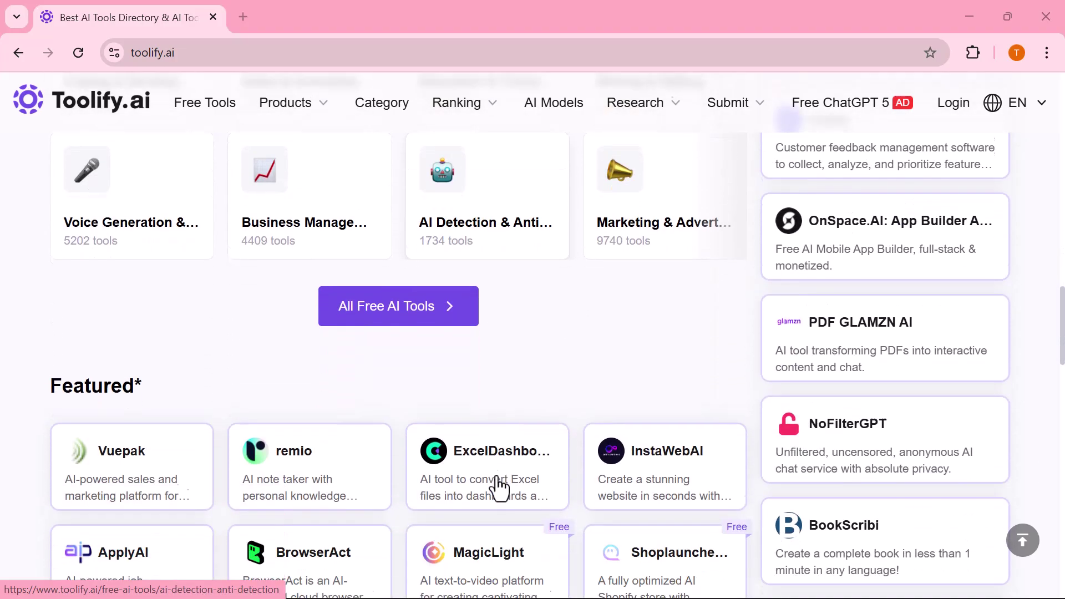
{"action": "scroll", "coordinate": [498, 487], "scroll_direction": "down", "scroll_amount": 1}
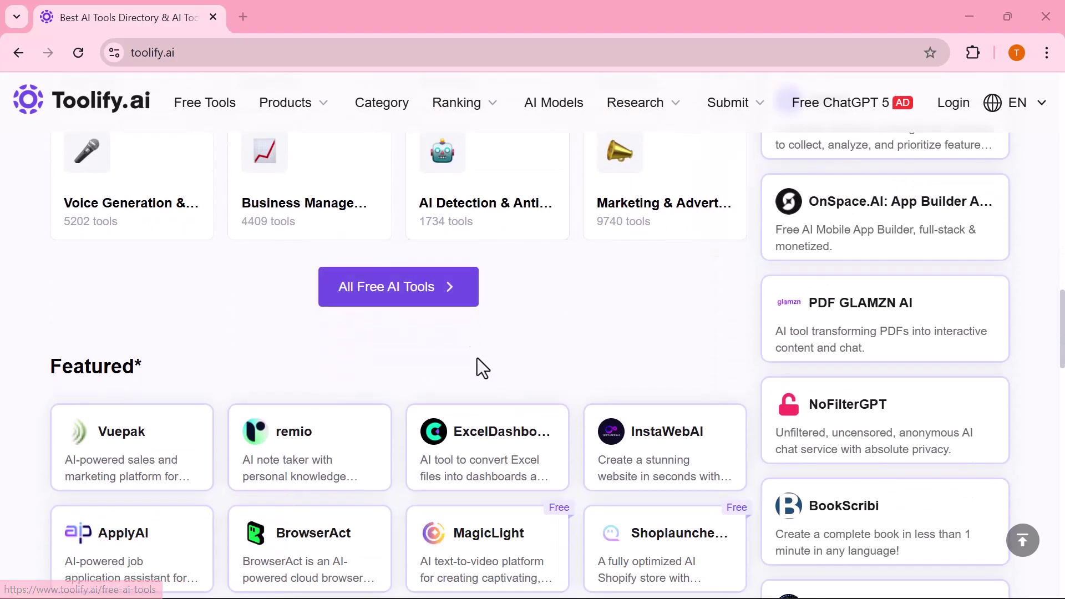
{"action": "scroll", "coordinate": [508, 429], "scroll_direction": "down", "scroll_amount": 3}
{"action": "scroll", "coordinate": [508, 429], "scroll_direction": "down", "scroll_amount": 1}
{"action": "scroll", "coordinate": [508, 429], "scroll_direction": "down", "scroll_amount": 3}
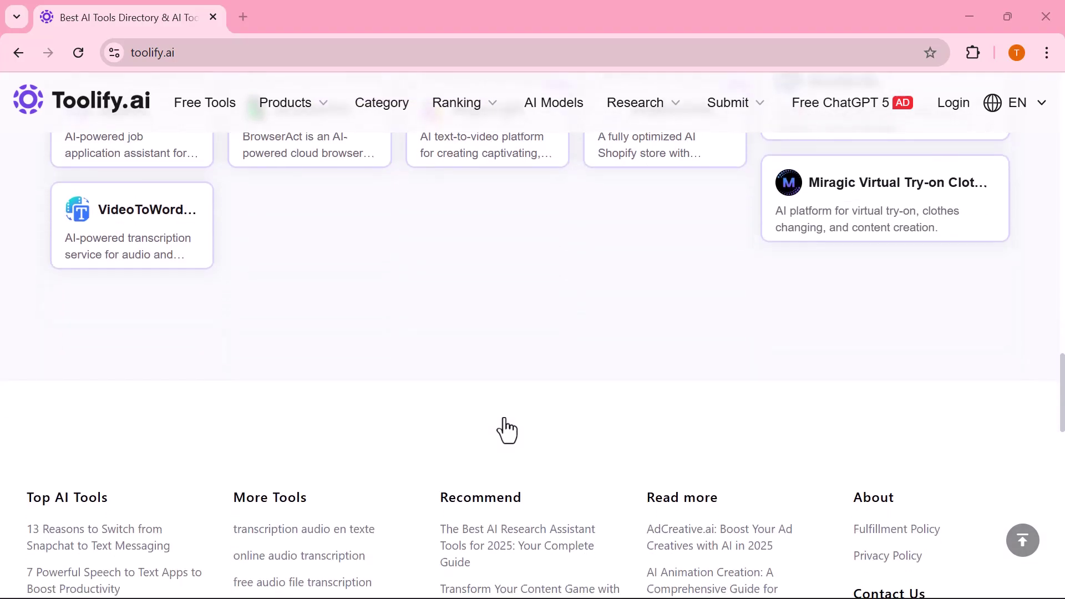
{"action": "scroll", "coordinate": [509, 430], "scroll_direction": "down", "scroll_amount": 4}
{"action": "scroll", "coordinate": [508, 430], "scroll_direction": "down", "scroll_amount": 1}
{"action": "scroll", "coordinate": [507, 430], "scroll_direction": "up", "scroll_amount": 5}
{"action": "scroll", "coordinate": [508, 429], "scroll_direction": "up", "scroll_amount": 8}
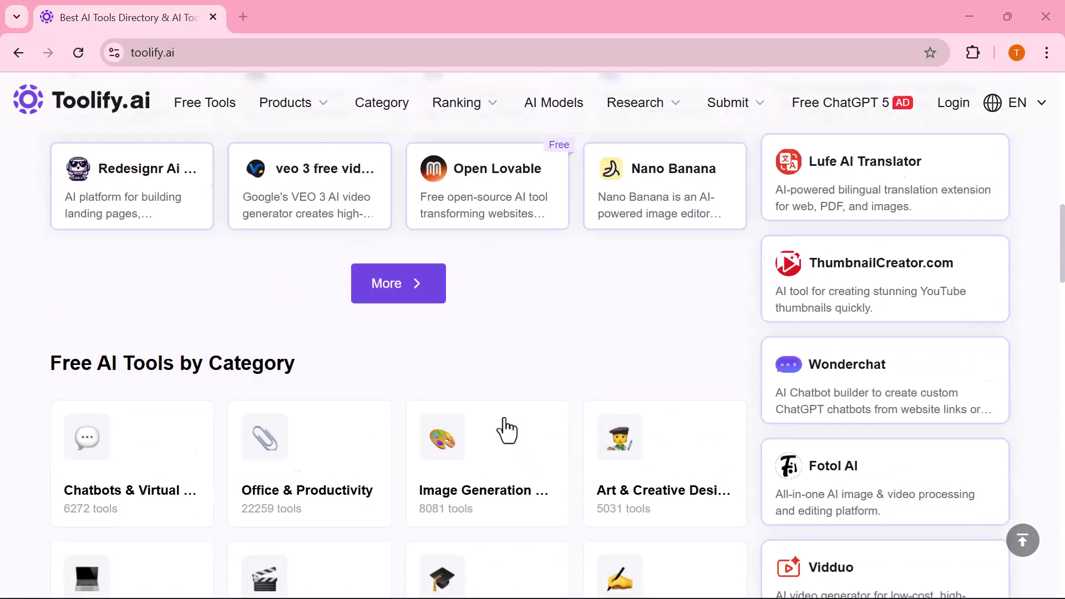
{"action": "scroll", "coordinate": [508, 430], "scroll_direction": "up", "scroll_amount": 8}
{"action": "scroll", "coordinate": [507, 430], "scroll_direction": "up", "scroll_amount": 2}
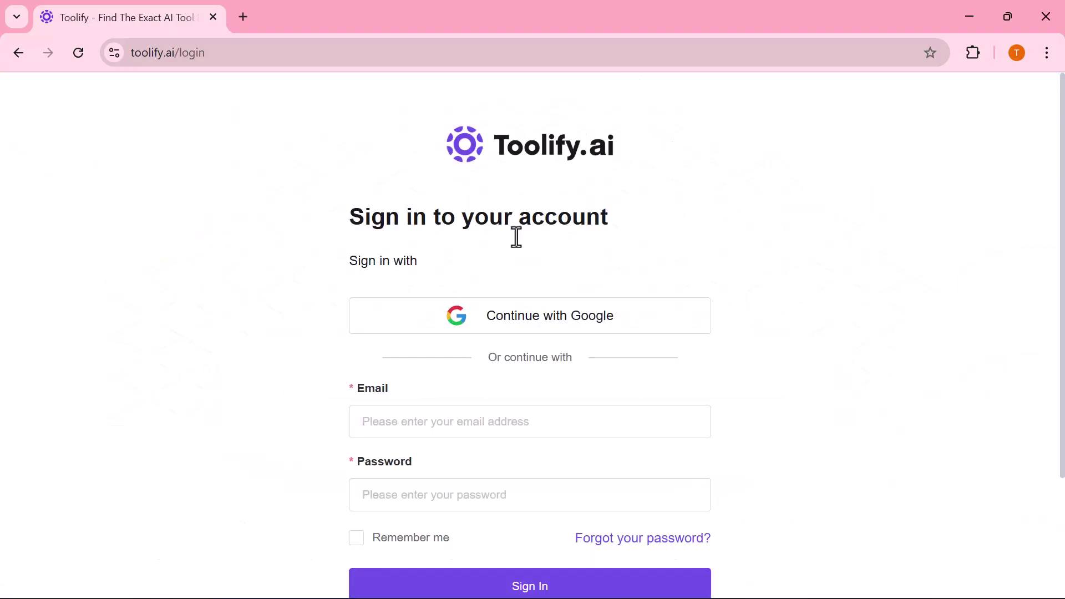
Sign in to Toolify.ai with a Google account via Continue with Google.
{"action": "left_click", "coordinate": [472, 329]}
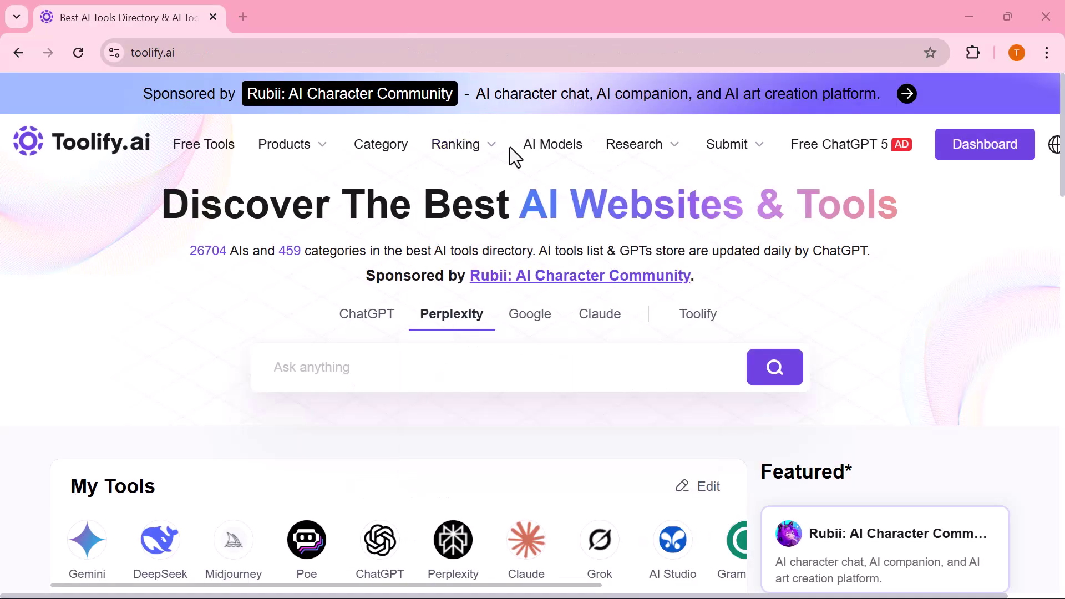
{"action": "scroll", "coordinate": [689, 215], "scroll_direction": "down", "scroll_amount": 3}
{"action": "scroll", "coordinate": [689, 214], "scroll_direction": "up", "scroll_amount": 3}
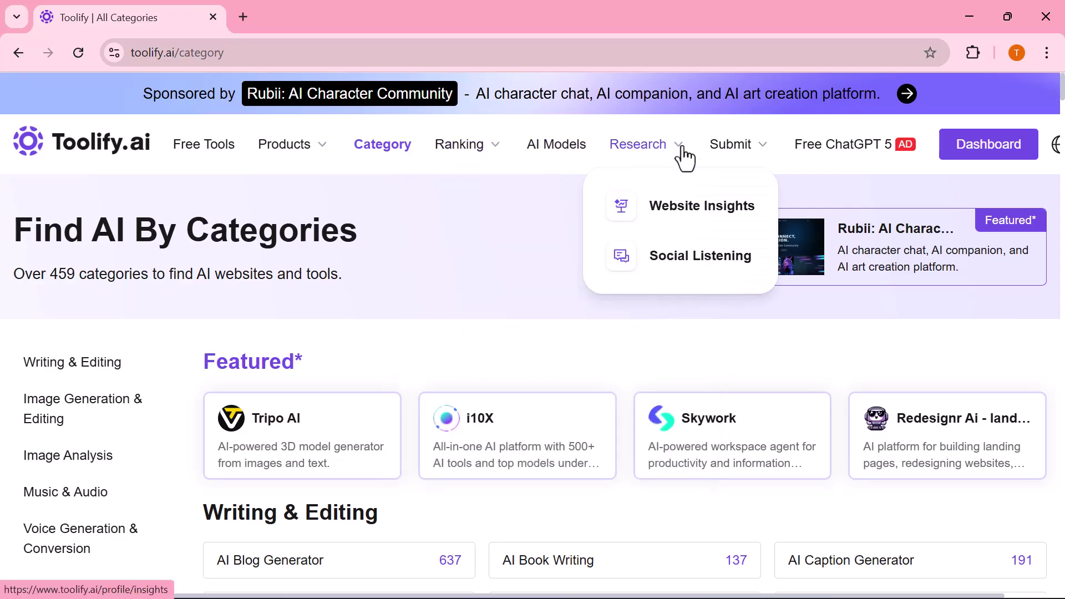
{"action": "scroll", "coordinate": [421, 255], "scroll_direction": "down", "scroll_amount": 2}
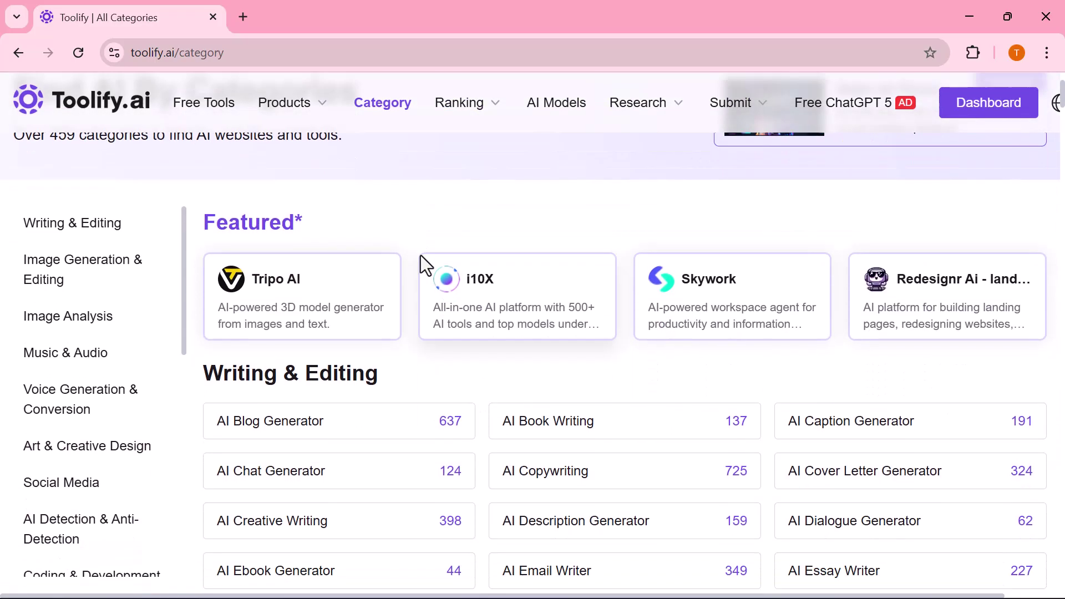
{"action": "scroll", "coordinate": [421, 255], "scroll_direction": "down", "scroll_amount": 1}
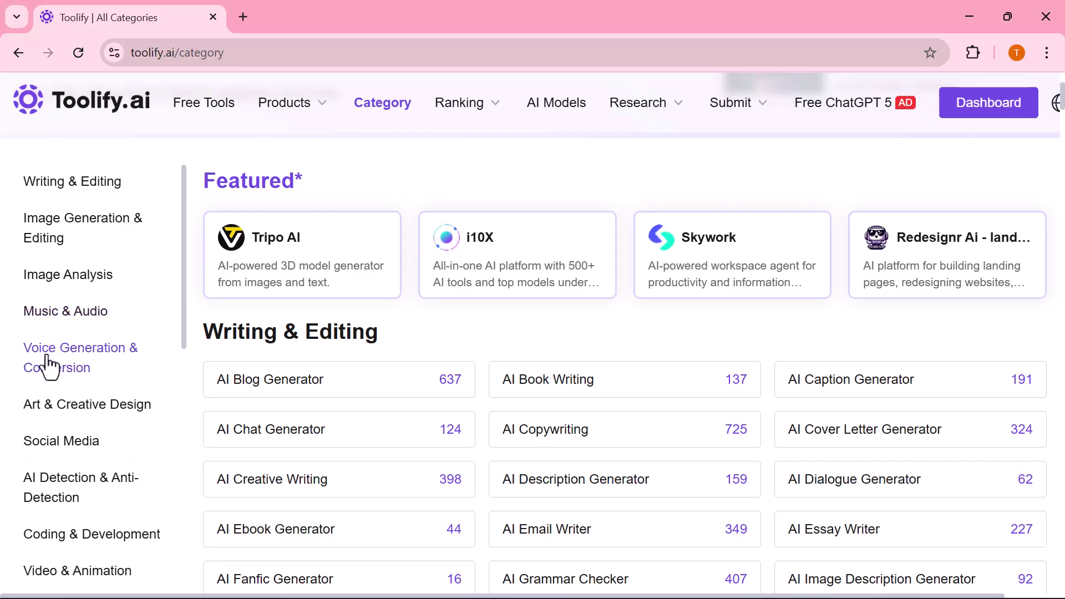
{"action": "scroll", "coordinate": [48, 359], "scroll_direction": "down", "scroll_amount": 1}
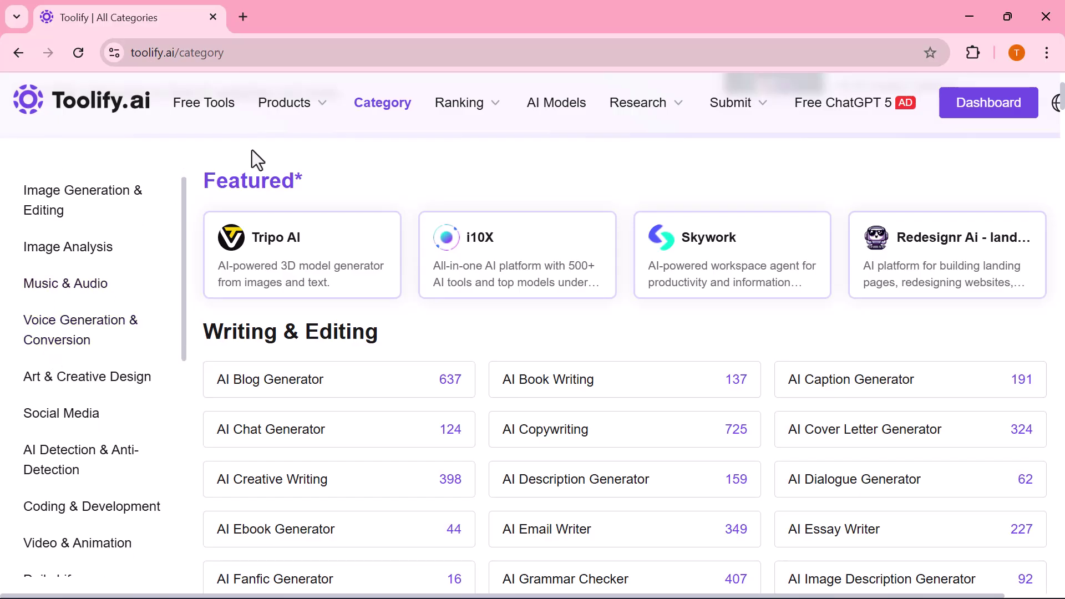
{"action": "scroll", "coordinate": [49, 526], "scroll_direction": "down", "scroll_amount": 1}
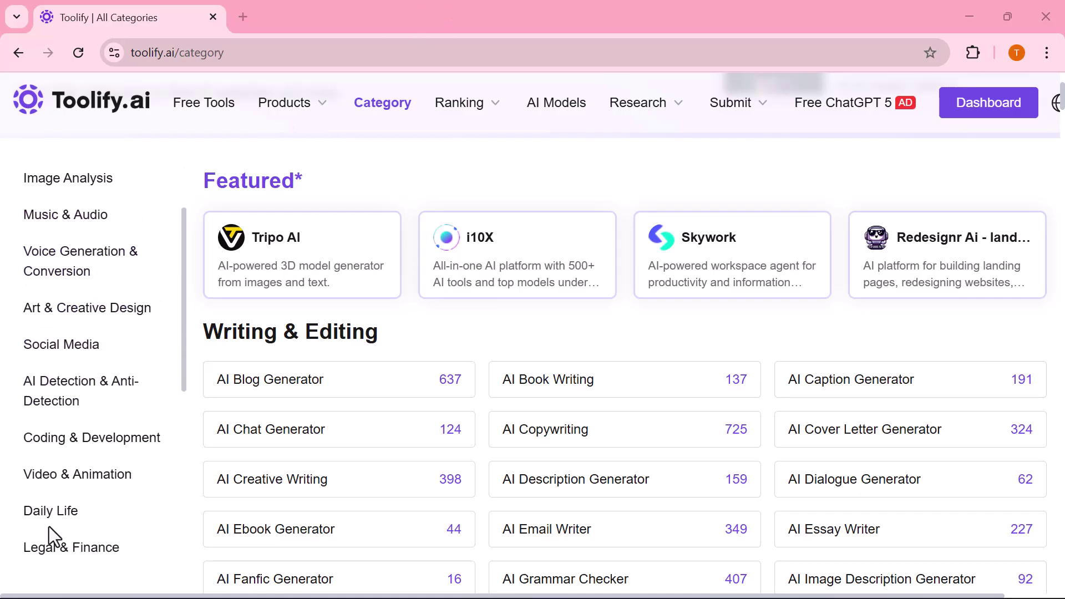
{"action": "scroll", "coordinate": [49, 516], "scroll_direction": "down", "scroll_amount": 2}
{"action": "scroll", "coordinate": [98, 517], "scroll_direction": "down", "scroll_amount": 3}
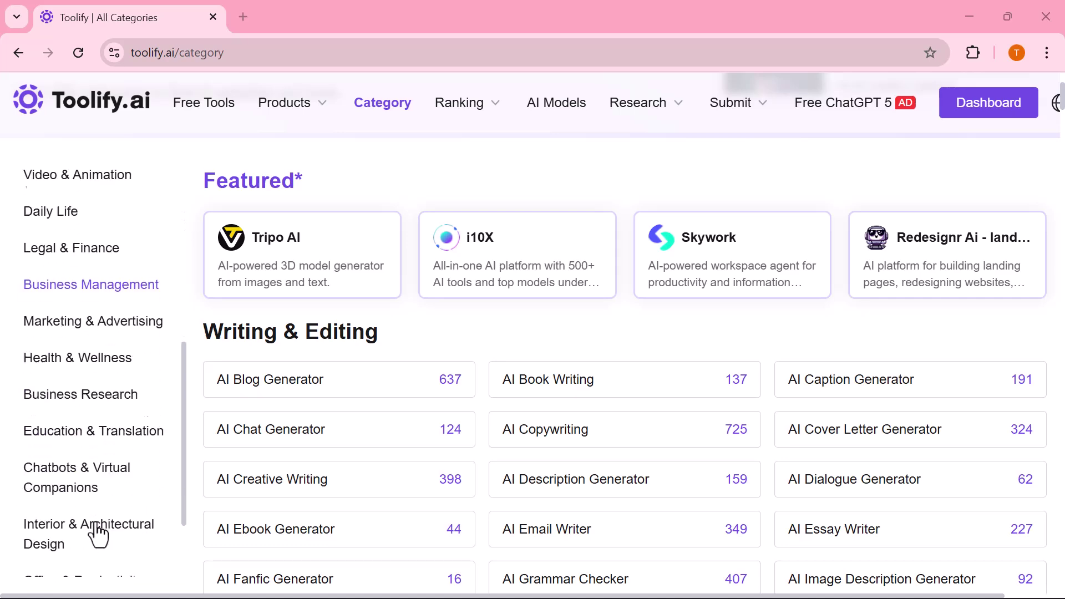
{"action": "scroll", "coordinate": [99, 525], "scroll_direction": "down", "scroll_amount": 3}
{"action": "scroll", "coordinate": [98, 532], "scroll_direction": "down", "scroll_amount": 1}
{"action": "scroll", "coordinate": [99, 532], "scroll_direction": "down", "scroll_amount": 2}
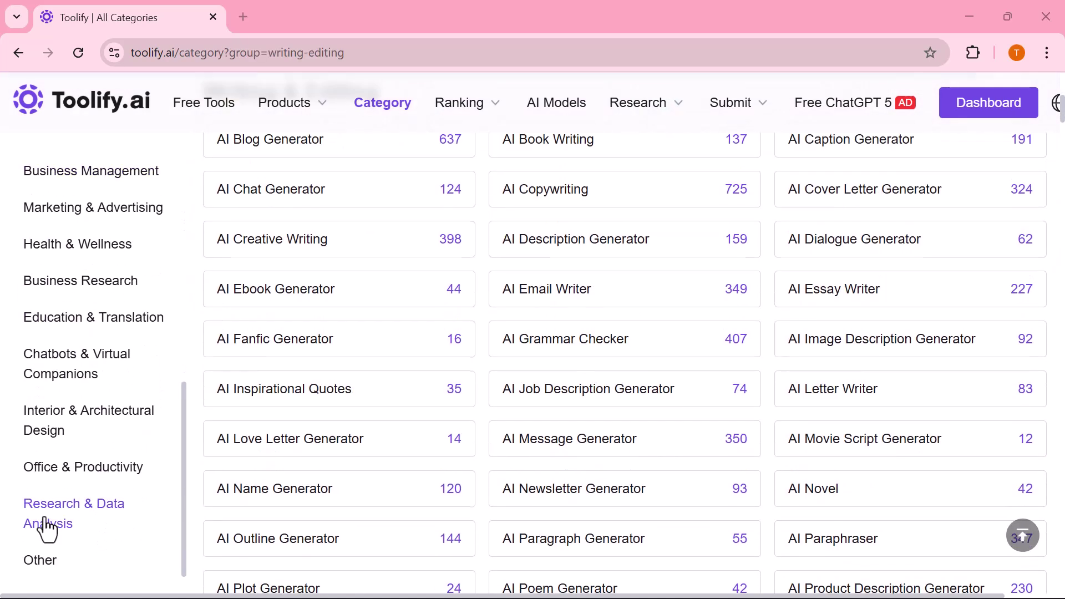
{"action": "scroll", "coordinate": [41, 541], "scroll_direction": "up", "scroll_amount": 2}
{"action": "scroll", "coordinate": [42, 544], "scroll_direction": "up", "scroll_amount": 3}
{"action": "scroll", "coordinate": [43, 540], "scroll_direction": "up", "scroll_amount": 3}
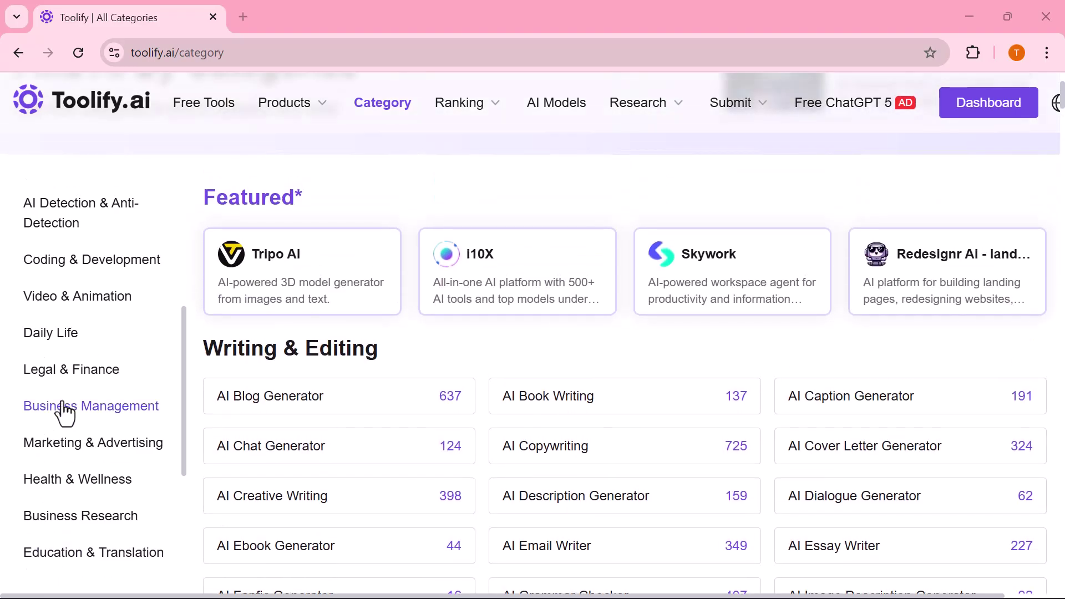
{"action": "scroll", "coordinate": [62, 411], "scroll_direction": "up", "scroll_amount": 3}
{"action": "scroll", "coordinate": [65, 409], "scroll_direction": "up", "scroll_amount": 2}
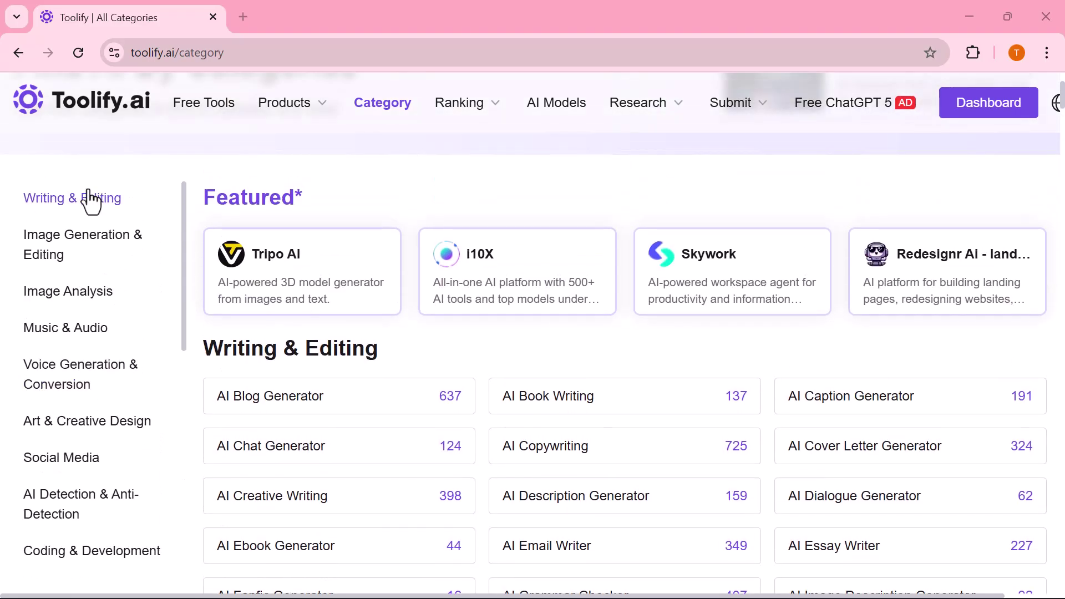
Open the Music & Audio category listing from the left sidebar.
{"action": "left_click", "coordinate": [51, 330]}
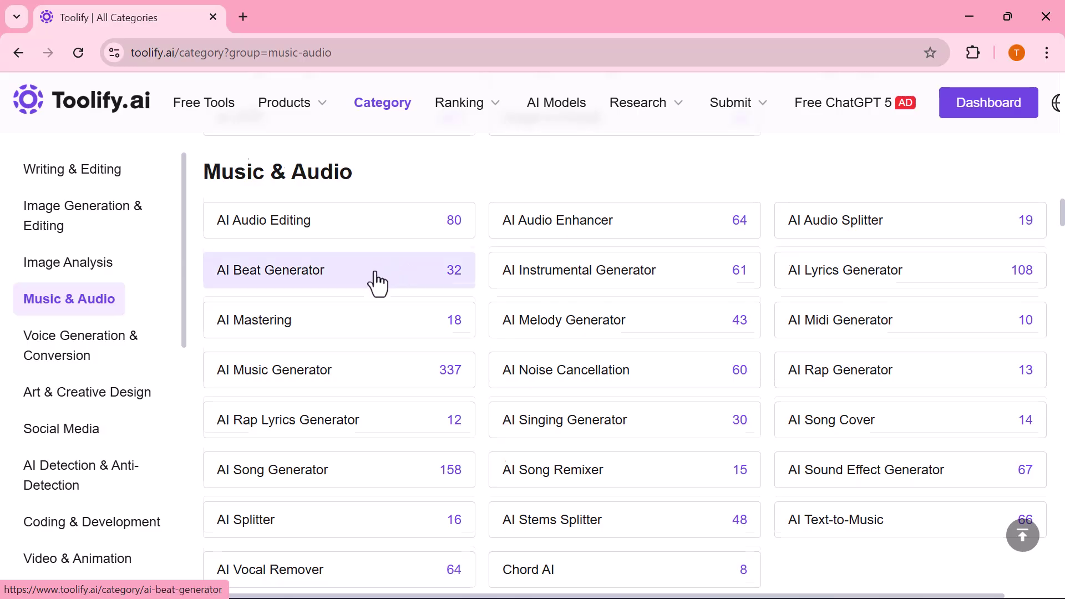
{"action": "scroll", "coordinate": [386, 262], "scroll_direction": "down", "scroll_amount": 2}
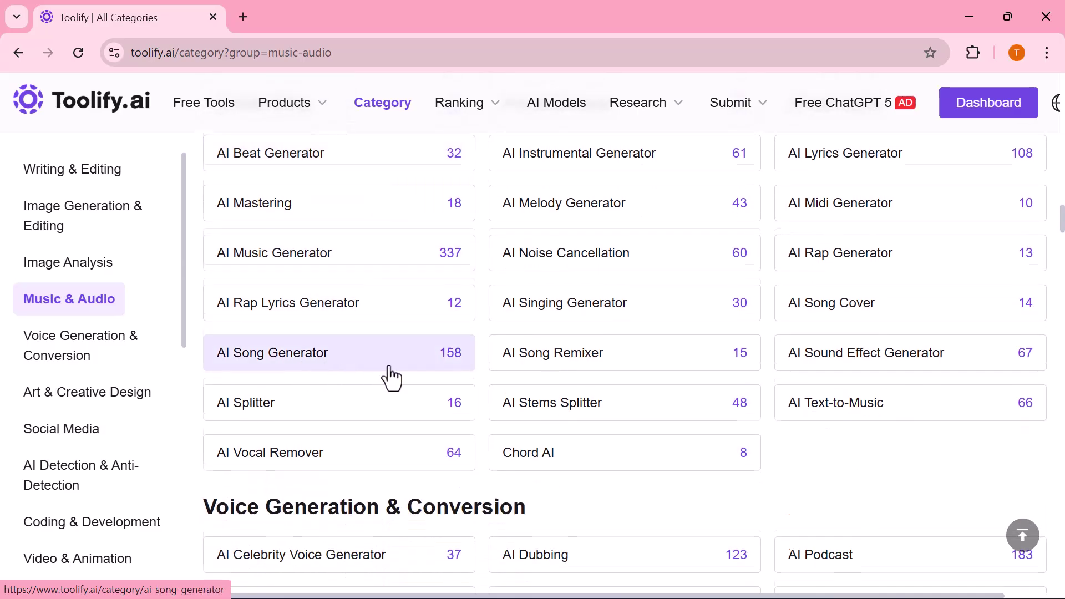
{"action": "scroll", "coordinate": [391, 377], "scroll_direction": "down", "scroll_amount": 2}
{"action": "scroll", "coordinate": [427, 387], "scroll_direction": "down", "scroll_amount": 2}
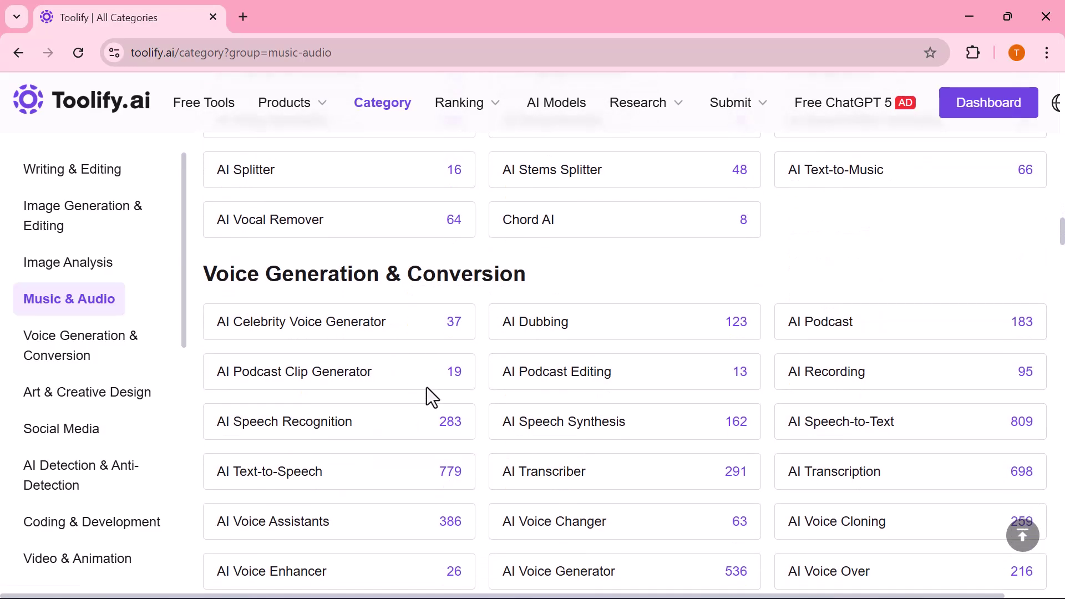
{"action": "scroll", "coordinate": [427, 387], "scroll_direction": "down", "scroll_amount": 1}
{"action": "scroll", "coordinate": [427, 387], "scroll_direction": "down", "scroll_amount": 1}
{"action": "scroll", "coordinate": [428, 387], "scroll_direction": "down", "scroll_amount": 1}
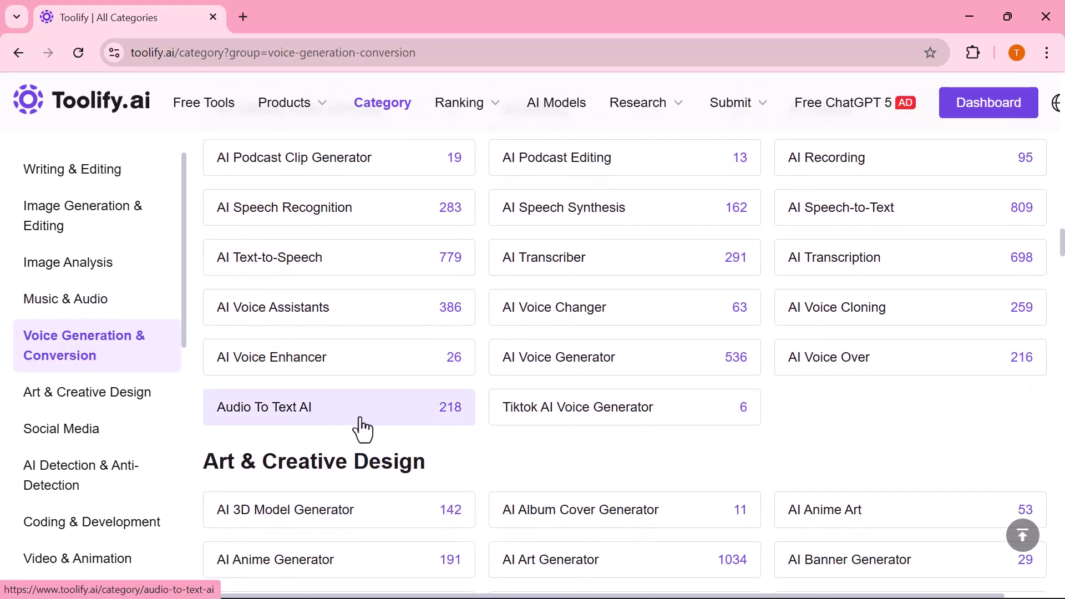
{"action": "scroll", "coordinate": [364, 428], "scroll_direction": "down", "scroll_amount": 1}
{"action": "scroll", "coordinate": [364, 428], "scroll_direction": "down", "scroll_amount": 1}
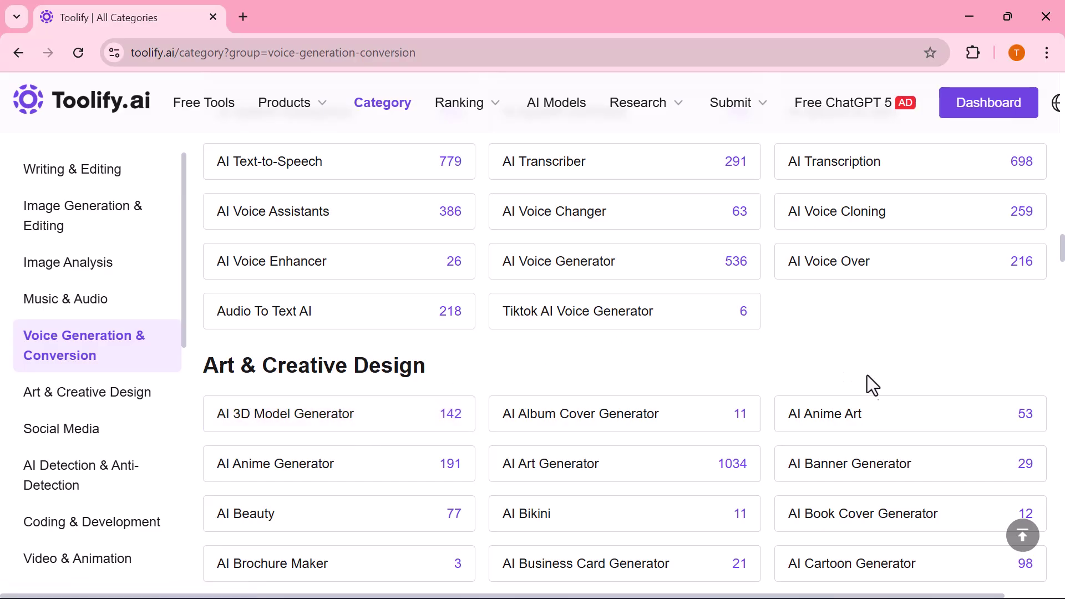
{"action": "scroll", "coordinate": [645, 464], "scroll_direction": "down", "scroll_amount": 1}
{"action": "scroll", "coordinate": [645, 464], "scroll_direction": "down", "scroll_amount": 3}
{"action": "scroll", "coordinate": [645, 464], "scroll_direction": "down", "scroll_amount": 3}
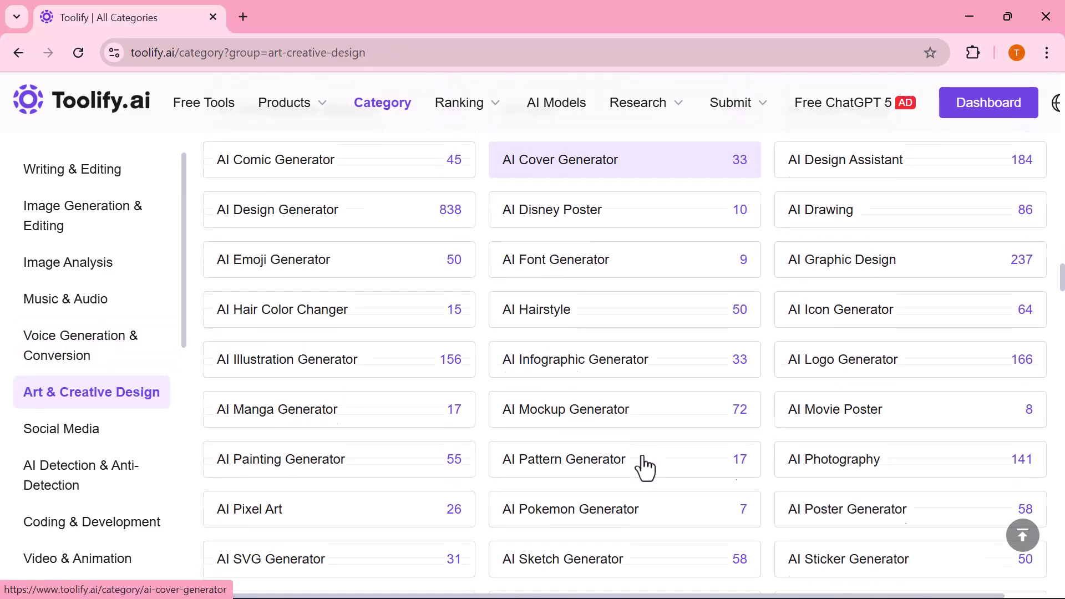
{"action": "scroll", "coordinate": [645, 464], "scroll_direction": "down", "scroll_amount": 3}
{"action": "scroll", "coordinate": [645, 463], "scroll_direction": "down", "scroll_amount": 3}
{"action": "scroll", "coordinate": [645, 463], "scroll_direction": "down", "scroll_amount": 2}
{"action": "scroll", "coordinate": [645, 463], "scroll_direction": "down", "scroll_amount": 1}
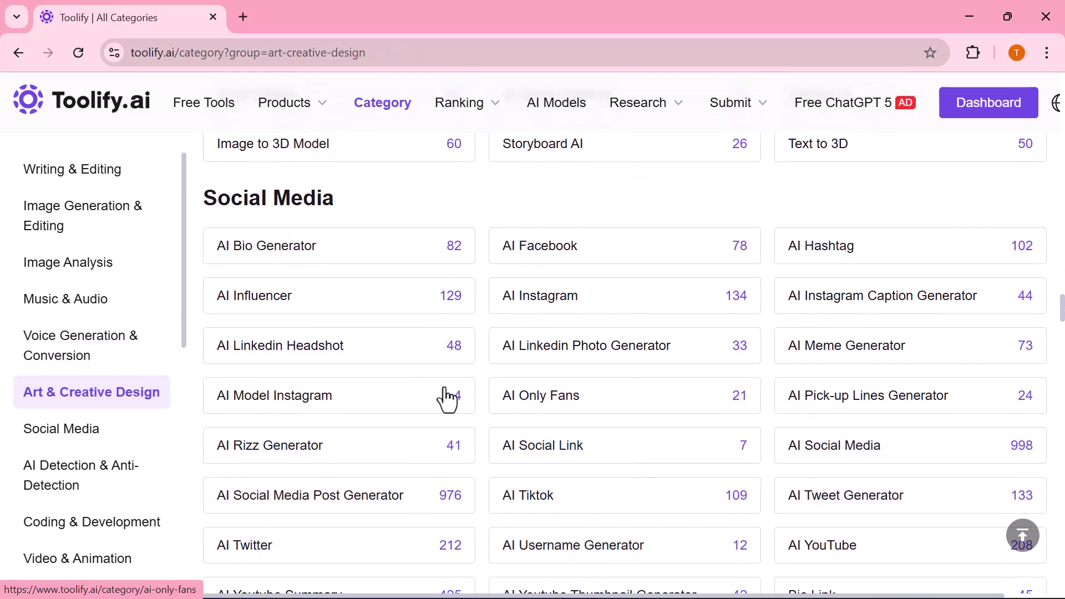
{"action": "scroll", "coordinate": [537, 283], "scroll_direction": "down", "scroll_amount": 8}
{"action": "scroll", "coordinate": [537, 282], "scroll_direction": "down", "scroll_amount": 3}
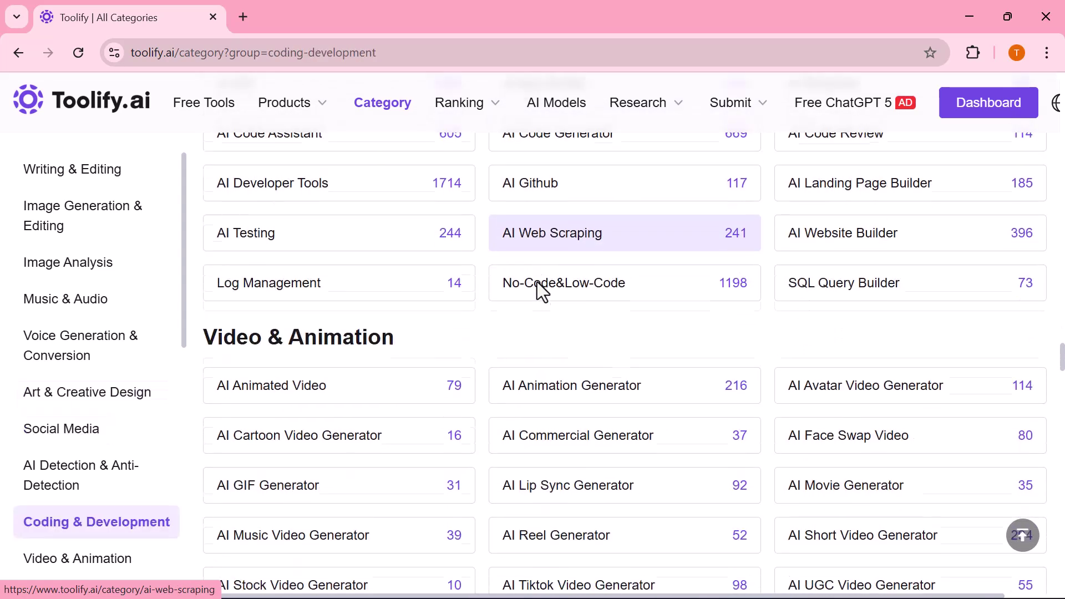
{"action": "scroll", "coordinate": [537, 282], "scroll_direction": "down", "scroll_amount": 1}
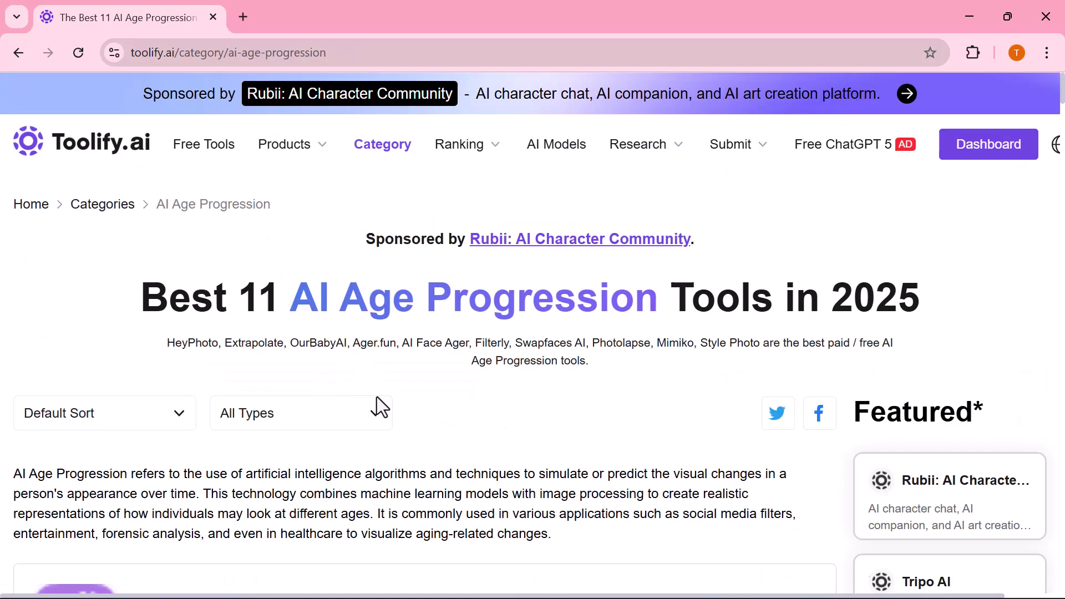
{"action": "scroll", "coordinate": [376, 397], "scroll_direction": "down", "scroll_amount": 4}
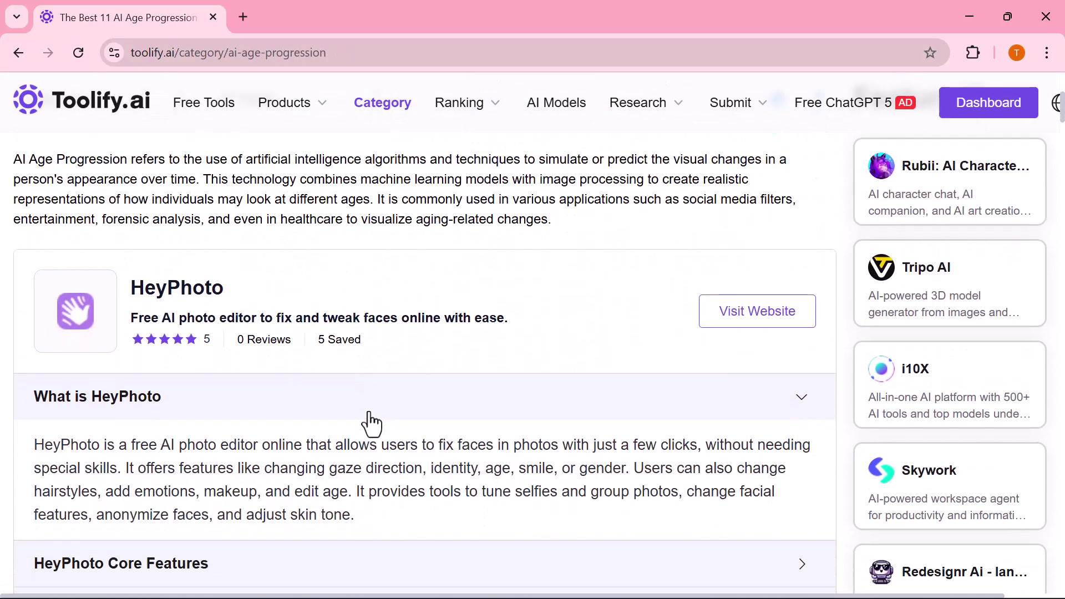
{"action": "scroll", "coordinate": [327, 317], "scroll_direction": "down", "scroll_amount": 6}
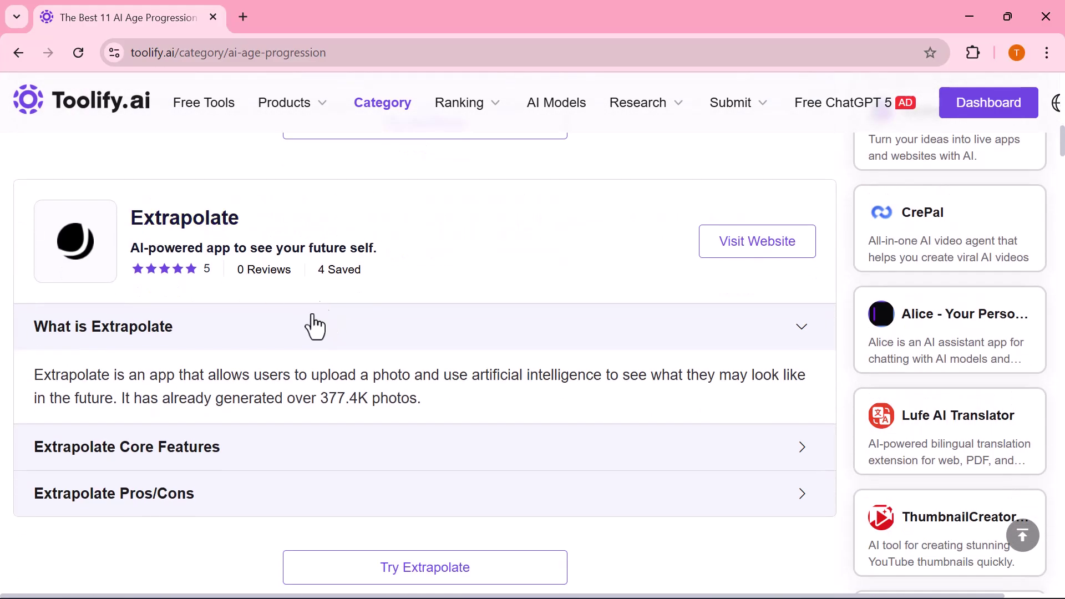
{"action": "scroll", "coordinate": [315, 324], "scroll_direction": "down", "scroll_amount": 3}
{"action": "scroll", "coordinate": [315, 325], "scroll_direction": "down", "scroll_amount": 1}
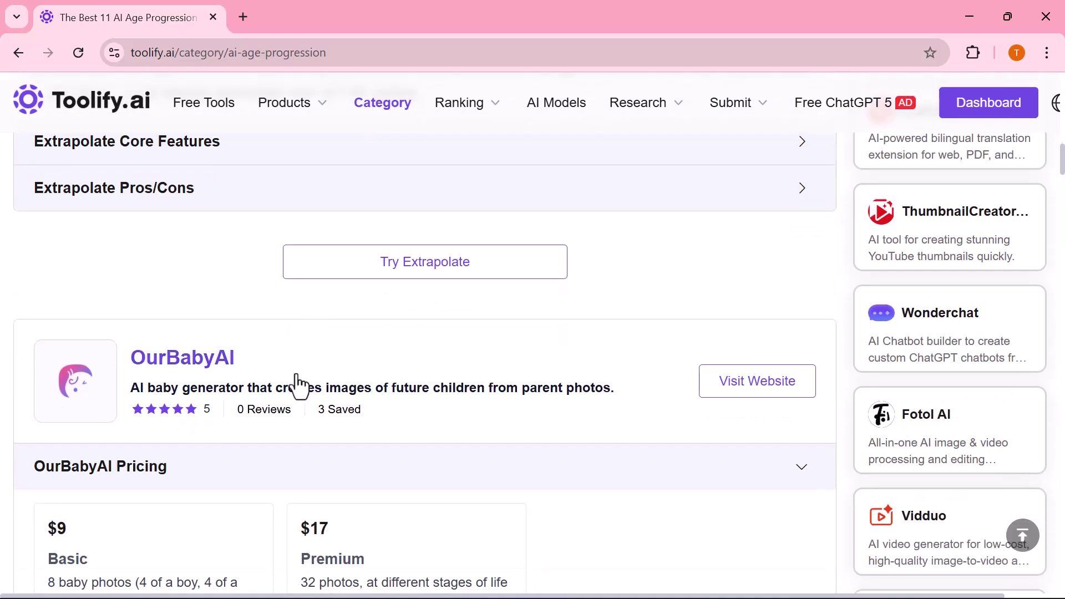
{"action": "scroll", "coordinate": [278, 381], "scroll_direction": "down", "scroll_amount": 2}
{"action": "scroll", "coordinate": [279, 380], "scroll_direction": "down", "scroll_amount": 2}
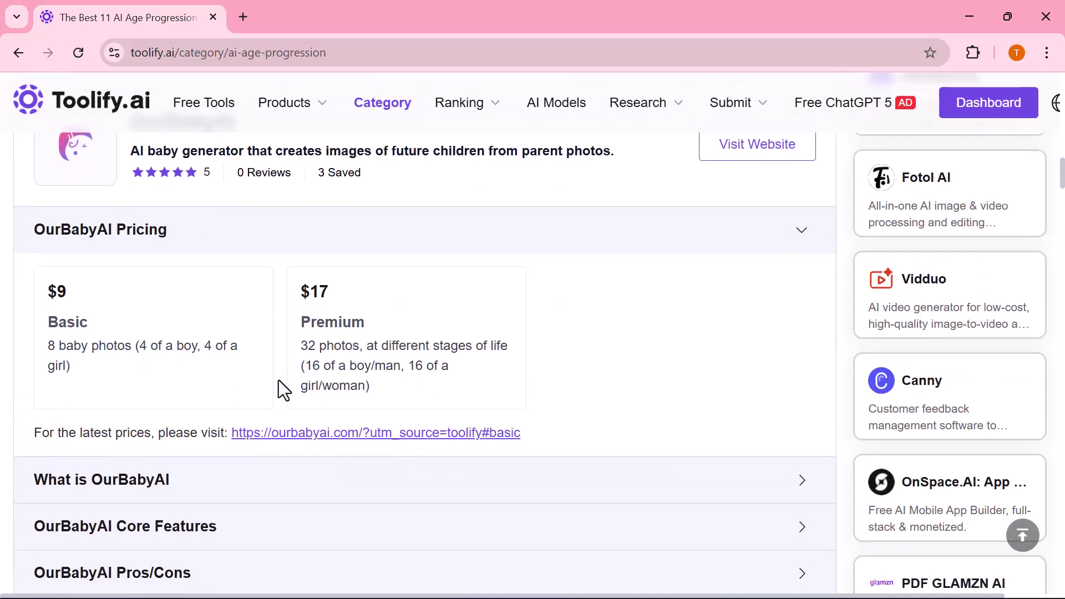
{"action": "scroll", "coordinate": [278, 381], "scroll_direction": "down", "scroll_amount": 1}
{"action": "scroll", "coordinate": [278, 381], "scroll_direction": "down", "scroll_amount": 2}
{"action": "scroll", "coordinate": [280, 381], "scroll_direction": "up", "scroll_amount": 4}
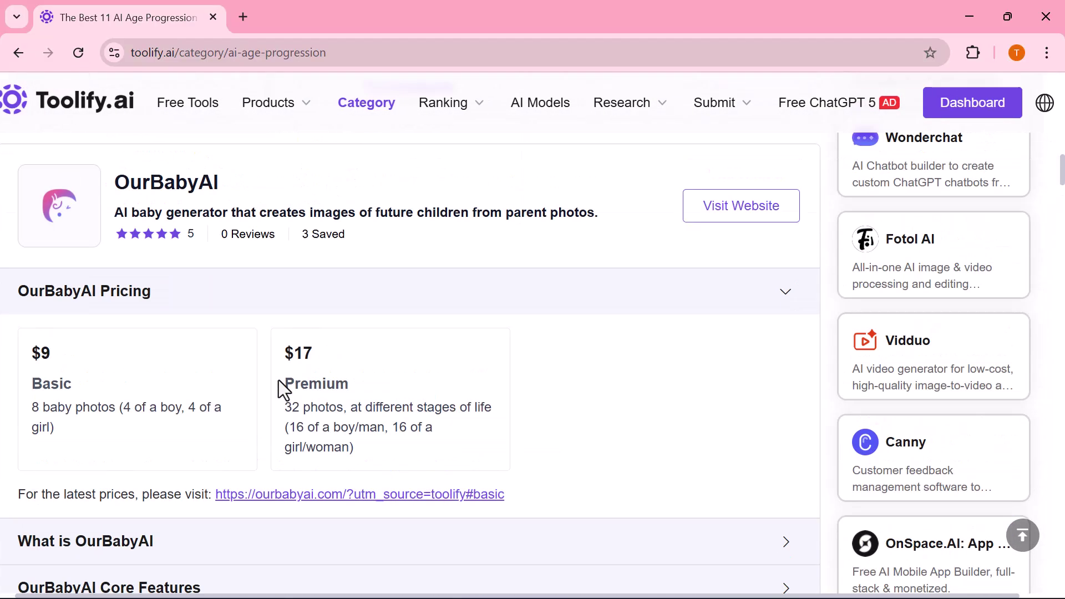
{"action": "scroll", "coordinate": [279, 381], "scroll_direction": "up", "scroll_amount": 5}
{"action": "scroll", "coordinate": [279, 380], "scroll_direction": "up", "scroll_amount": 5}
{"action": "scroll", "coordinate": [279, 381], "scroll_direction": "up", "scroll_amount": 3}
{"action": "scroll", "coordinate": [279, 380], "scroll_direction": "up", "scroll_amount": 1}
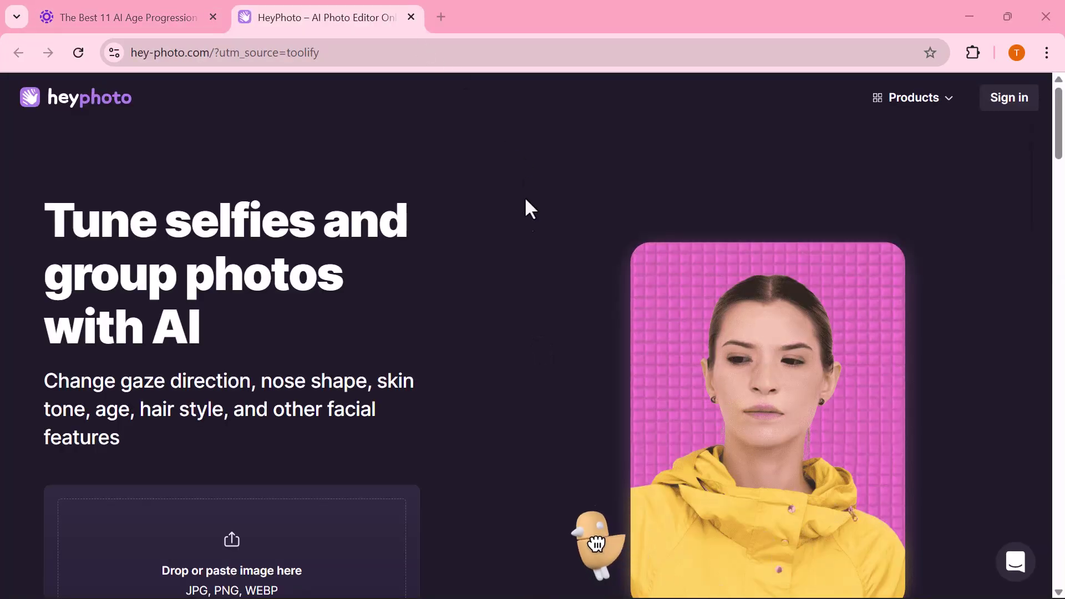
{"action": "scroll", "coordinate": [517, 375], "scroll_direction": "down", "scroll_amount": 2}
{"action": "scroll", "coordinate": [516, 375], "scroll_direction": "down", "scroll_amount": 3}
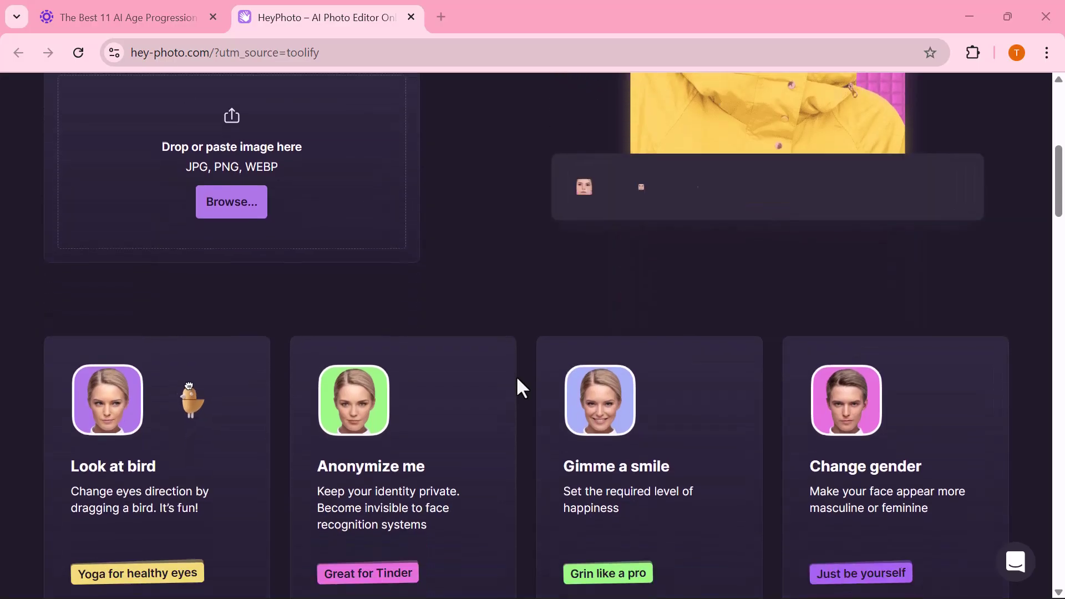
{"action": "scroll", "coordinate": [516, 375], "scroll_direction": "down", "scroll_amount": 3}
{"action": "scroll", "coordinate": [517, 376], "scroll_direction": "down", "scroll_amount": 5}
{"action": "scroll", "coordinate": [517, 375], "scroll_direction": "down", "scroll_amount": 1}
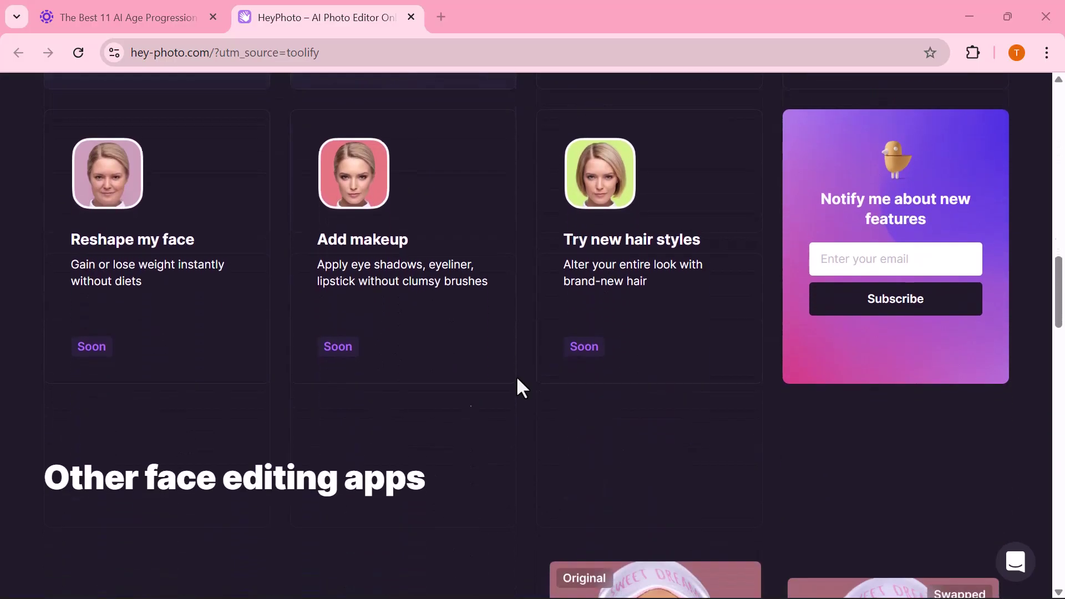
Return to the top of HeyPhoto's homepage, showing the upload area.
{"action": "key", "text": "Home"}
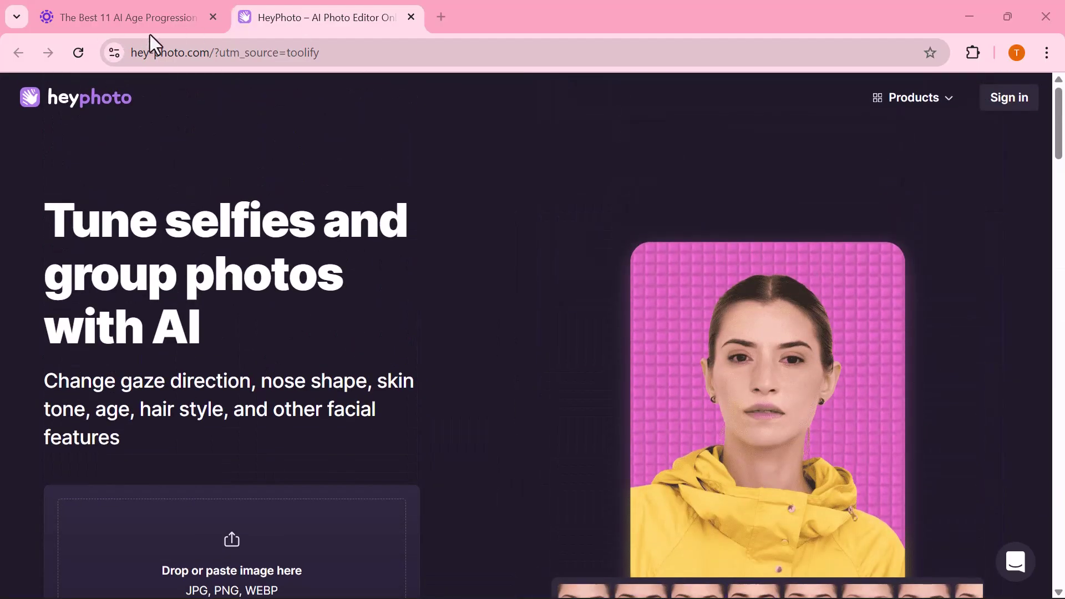
Close the HeyPhoto site and go back to Toolify.ai's Free AI Tools page.
{"action": "key", "text": "ctrl+w"}
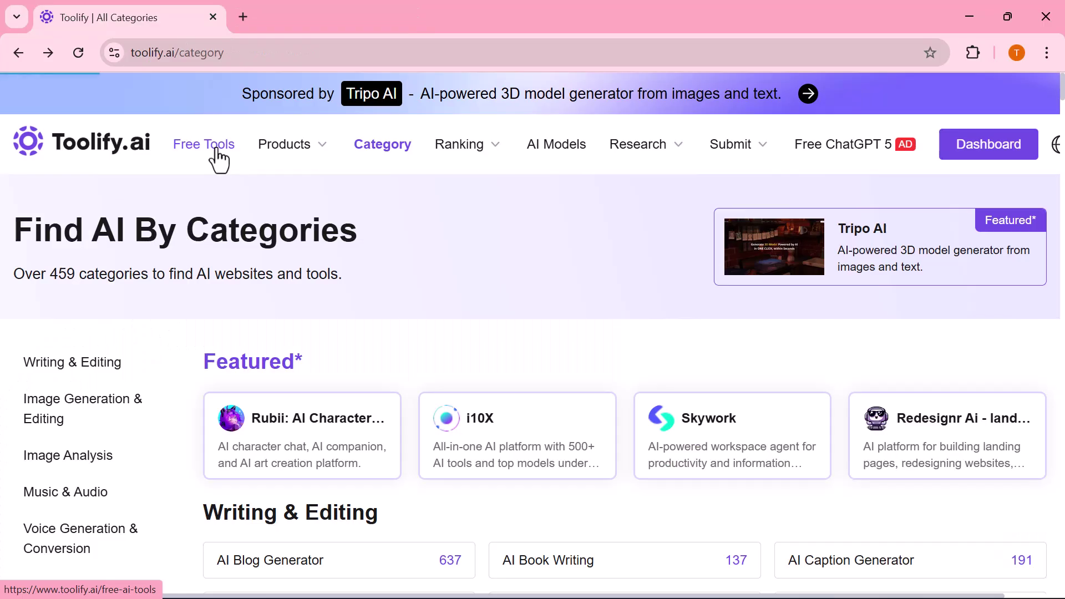
{"action": "scroll", "coordinate": [125, 343], "scroll_direction": "down", "scroll_amount": 1}
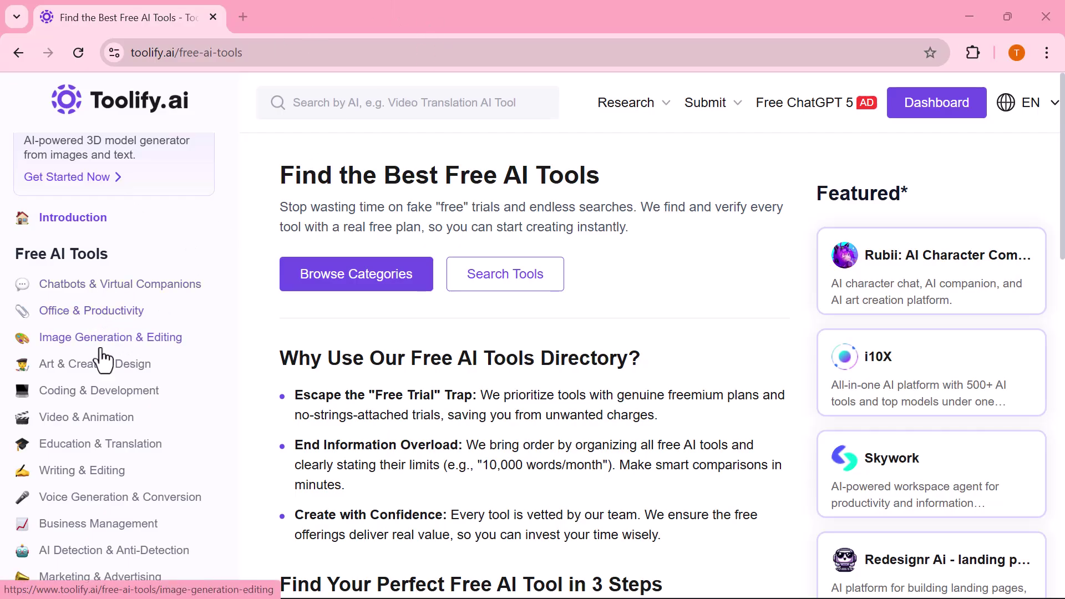
{"action": "scroll", "coordinate": [91, 367], "scroll_direction": "down", "scroll_amount": 1}
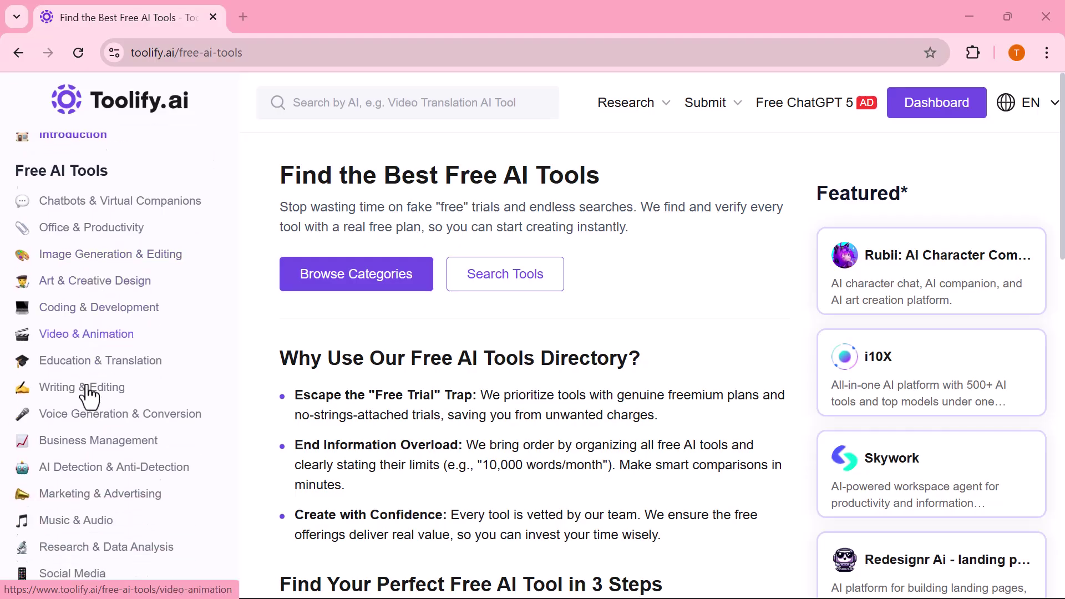
{"action": "scroll", "coordinate": [86, 391], "scroll_direction": "down", "scroll_amount": 2}
{"action": "scroll", "coordinate": [86, 392], "scroll_direction": "down", "scroll_amount": 2}
{"action": "scroll", "coordinate": [85, 391], "scroll_direction": "down", "scroll_amount": 2}
{"action": "scroll", "coordinate": [85, 391], "scroll_direction": "up", "scroll_amount": 5}
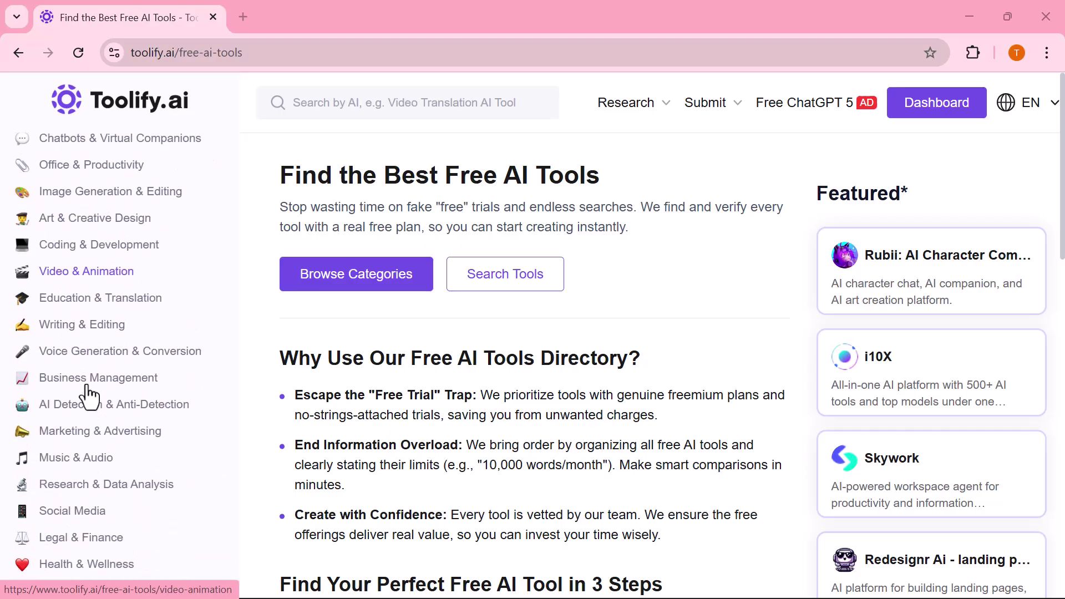
Open the free Chatbots & Virtual Companions list, then the free Education & Translation list.
{"action": "left_click", "coordinate": [92, 221]}
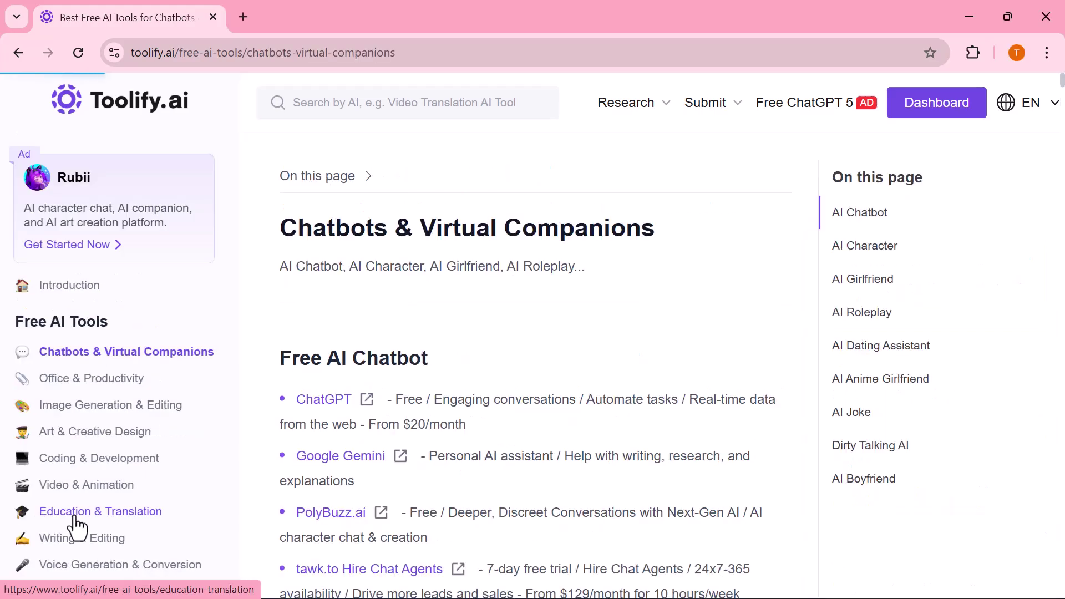
{"action": "left_click", "coordinate": [77, 514]}
{"action": "left_click", "coordinate": [77, 514]}
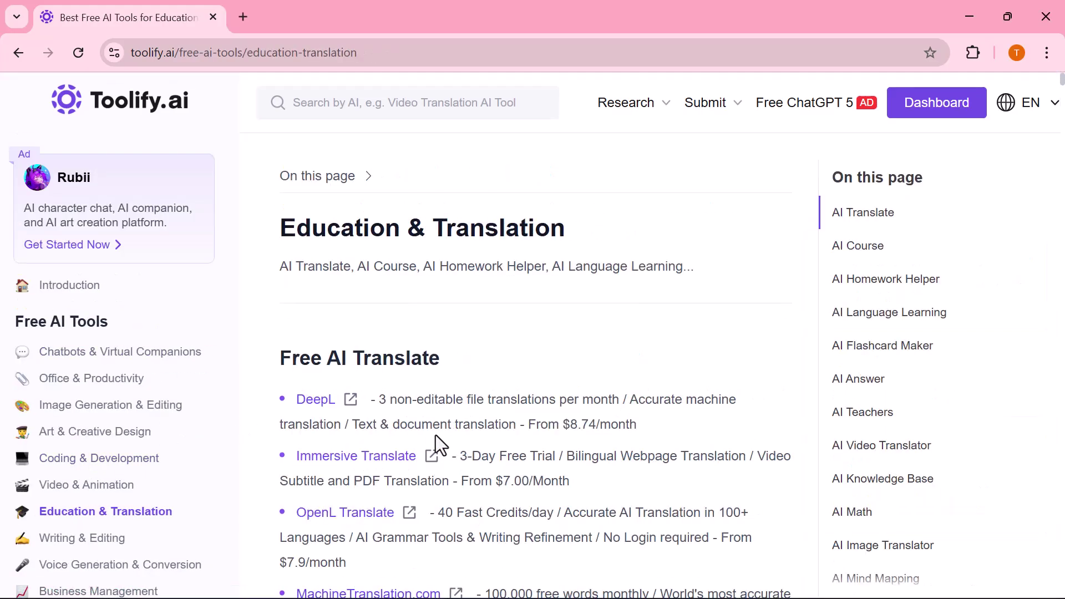
{"action": "scroll", "coordinate": [436, 435], "scroll_direction": "down", "scroll_amount": 2}
{"action": "scroll", "coordinate": [435, 436], "scroll_direction": "down", "scroll_amount": 1}
{"action": "scroll", "coordinate": [435, 436], "scroll_direction": "down", "scroll_amount": 1}
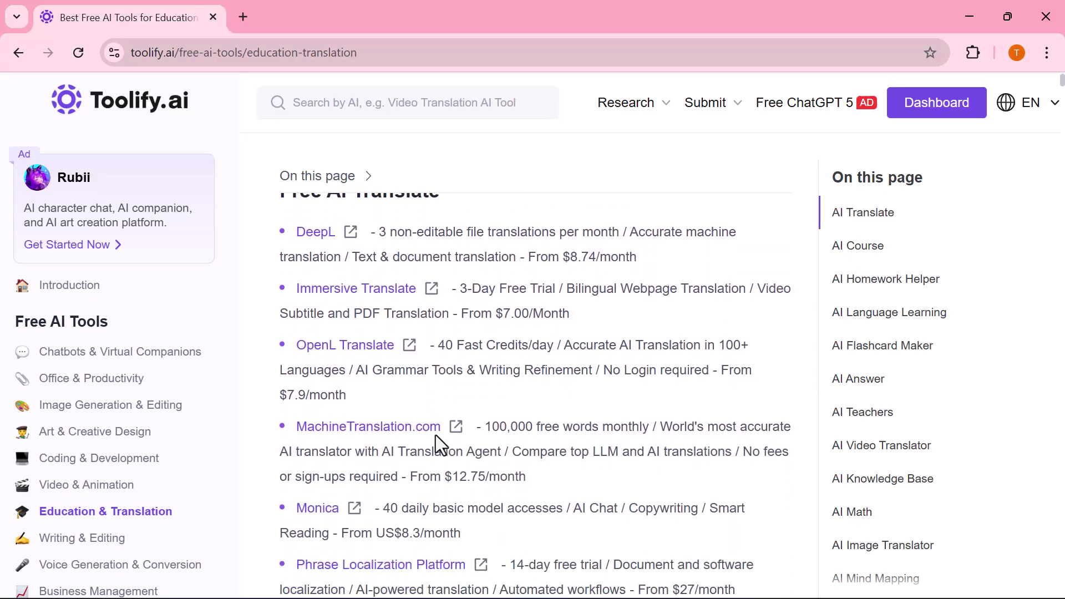
{"action": "scroll", "coordinate": [436, 435], "scroll_direction": "down", "scroll_amount": 1}
{"action": "scroll", "coordinate": [435, 436], "scroll_direction": "down", "scroll_amount": 1}
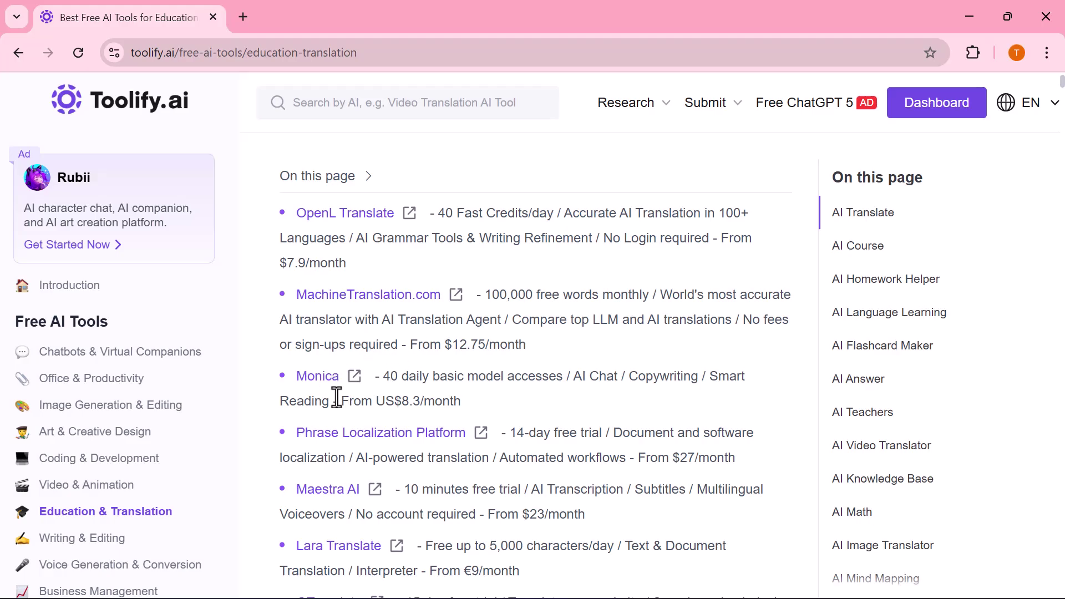
Open Lara Translate's Toolify.ai details page in a new tab.
{"action": "left_click", "coordinate": [315, 549]}
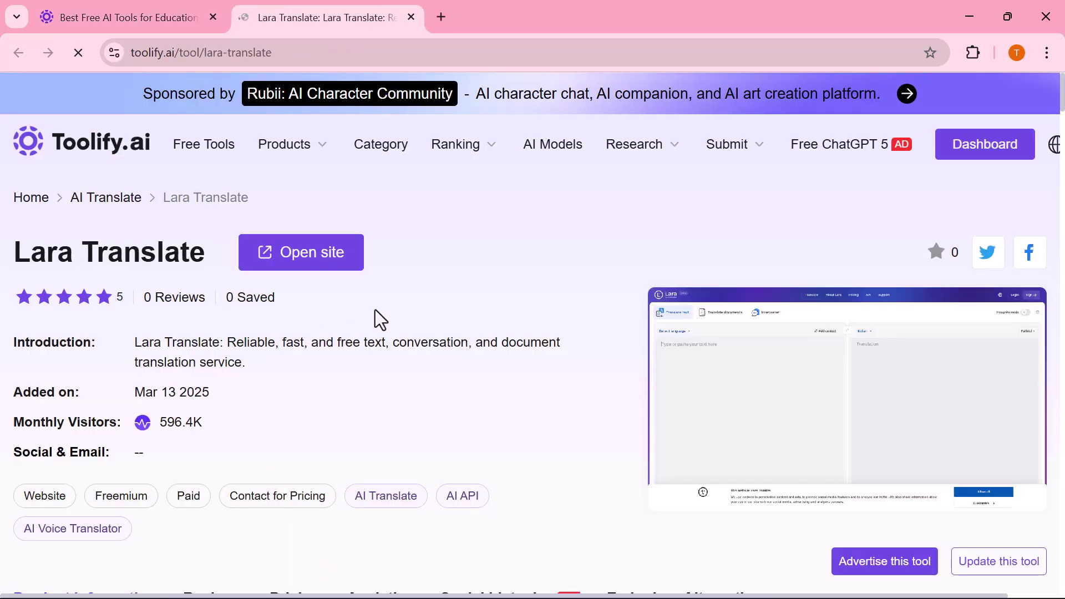
{"action": "scroll", "coordinate": [302, 367], "scroll_direction": "down", "scroll_amount": 3}
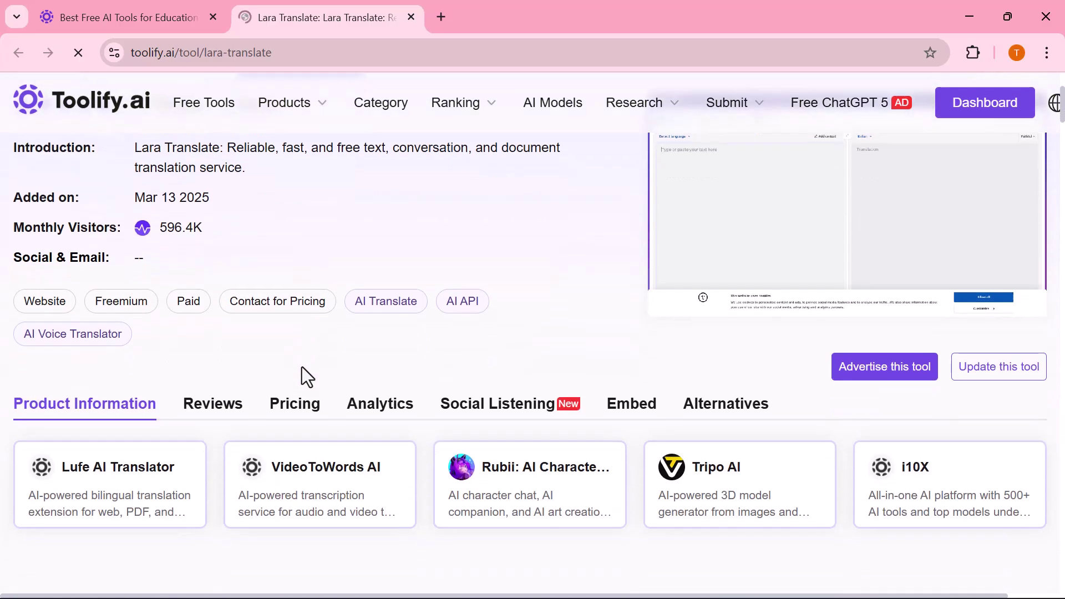
{"action": "scroll", "coordinate": [302, 367], "scroll_direction": "down", "scroll_amount": 1}
{"action": "scroll", "coordinate": [302, 367], "scroll_direction": "down", "scroll_amount": 1}
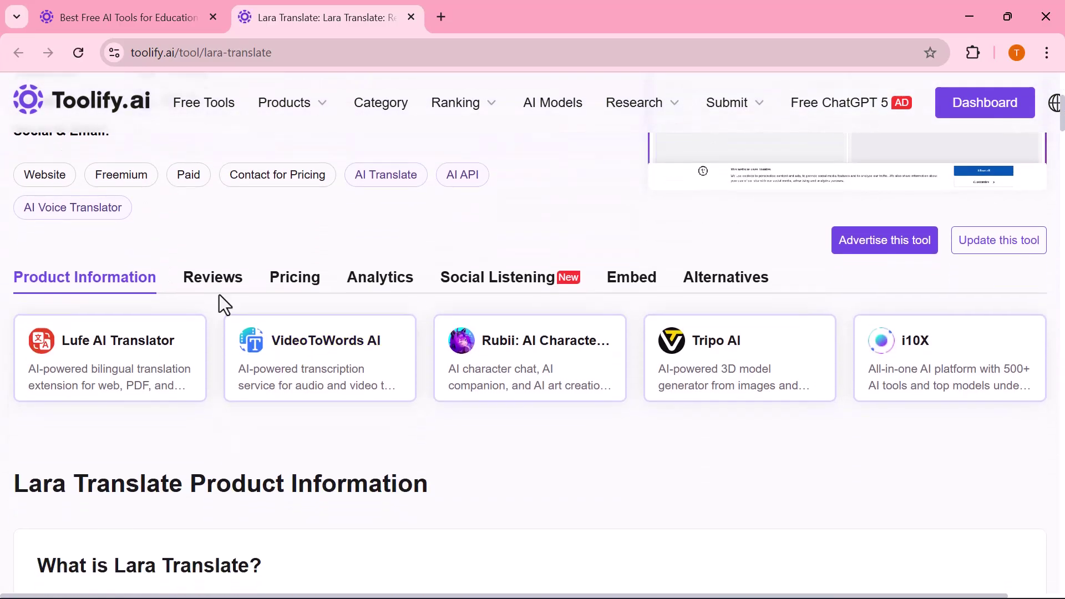
{"action": "scroll", "coordinate": [447, 369], "scroll_direction": "down", "scroll_amount": 2}
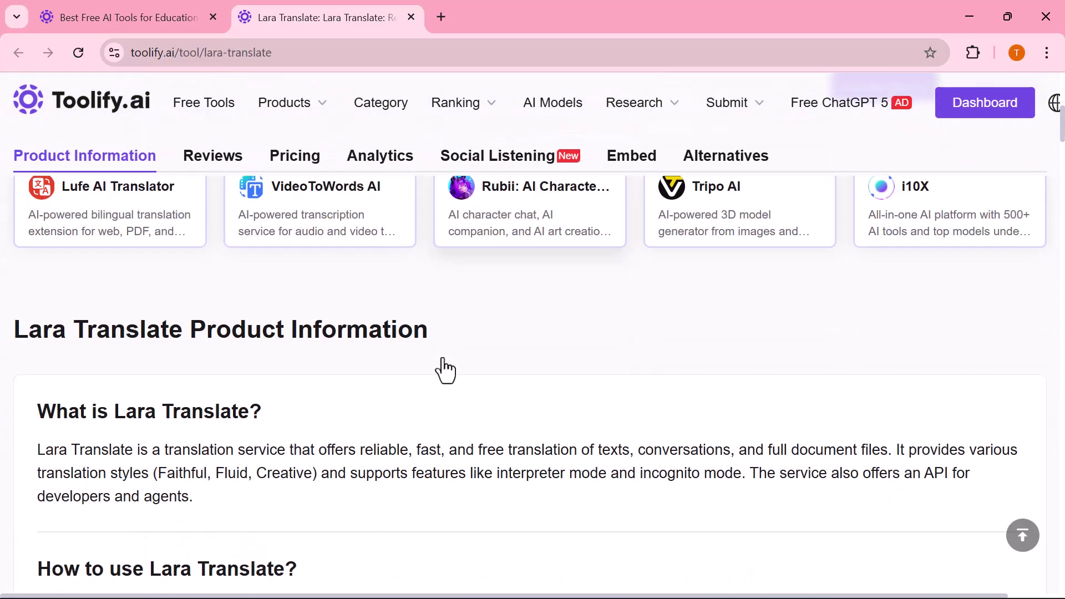
{"action": "scroll", "coordinate": [446, 369], "scroll_direction": "down", "scroll_amount": 2}
{"action": "scroll", "coordinate": [446, 369], "scroll_direction": "down", "scroll_amount": 3}
{"action": "scroll", "coordinate": [446, 369], "scroll_direction": "down", "scroll_amount": 3}
{"action": "scroll", "coordinate": [447, 369], "scroll_direction": "down", "scroll_amount": 1}
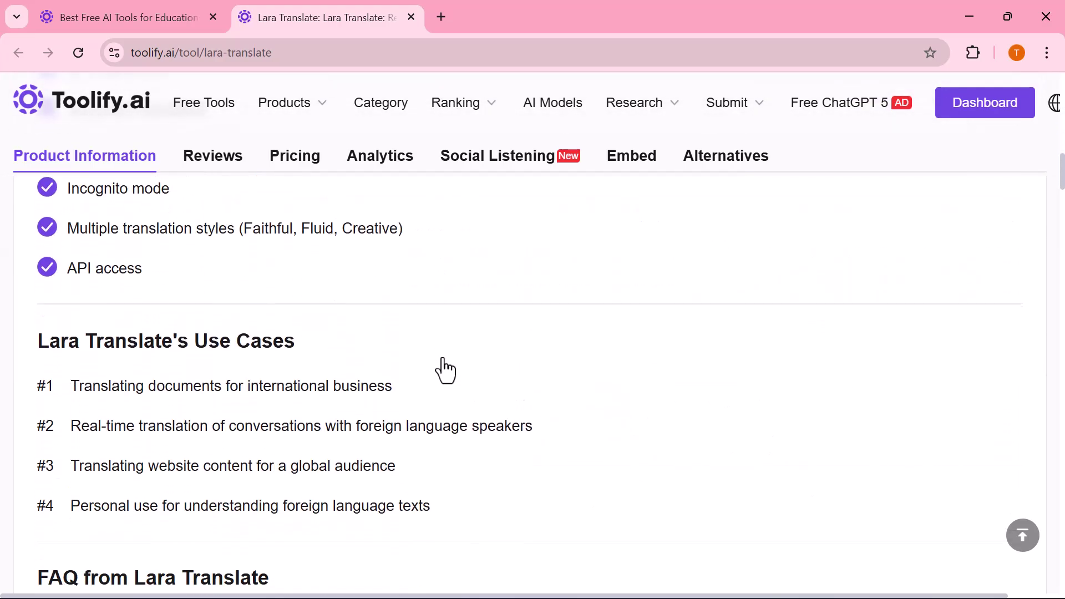
{"action": "scroll", "coordinate": [446, 368], "scroll_direction": "down", "scroll_amount": 2}
{"action": "scroll", "coordinate": [446, 368], "scroll_direction": "down", "scroll_amount": 1}
{"action": "scroll", "coordinate": [446, 368], "scroll_direction": "up", "scroll_amount": 8}
{"action": "scroll", "coordinate": [446, 369], "scroll_direction": "up", "scroll_amount": 5}
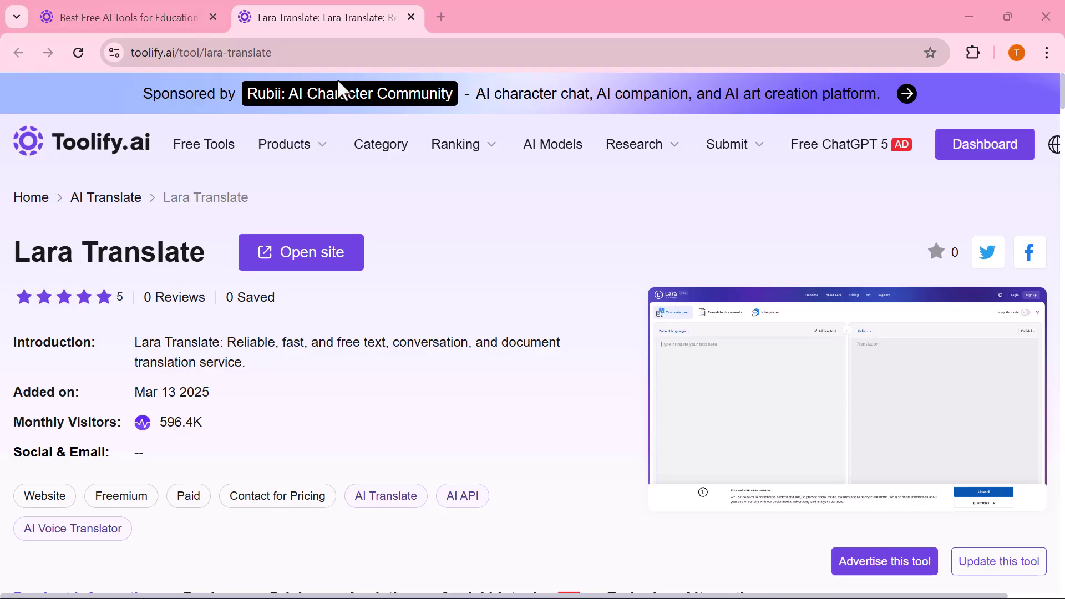
Back in Education & Translation, open free Image Analysis tools, then the ImageToText.info site.
{"action": "left_click", "coordinate": [151, 12]}
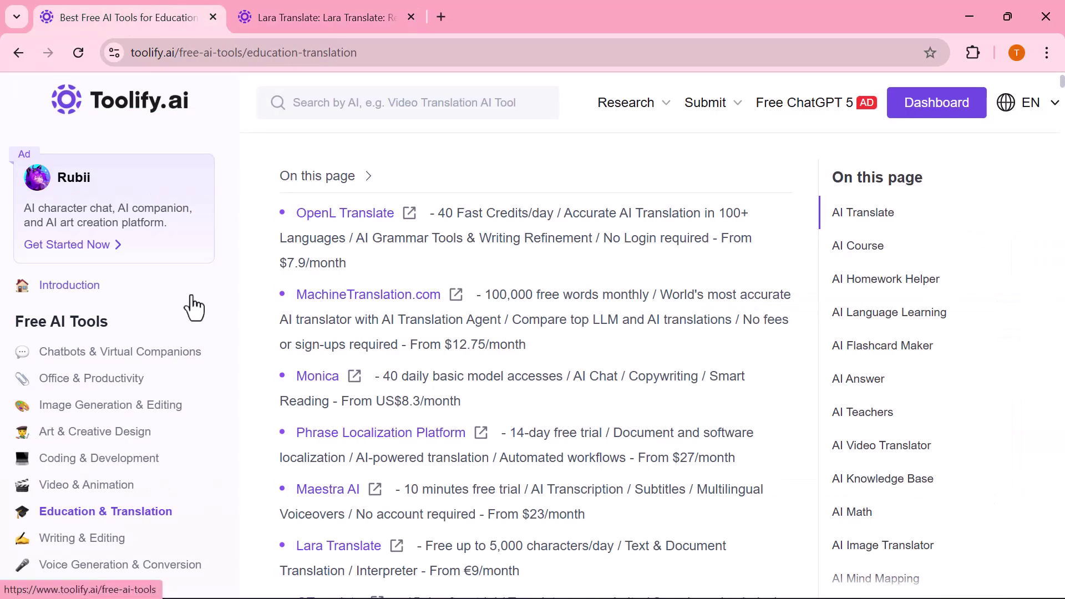
{"action": "scroll", "coordinate": [338, 428], "scroll_direction": "down", "scroll_amount": 1}
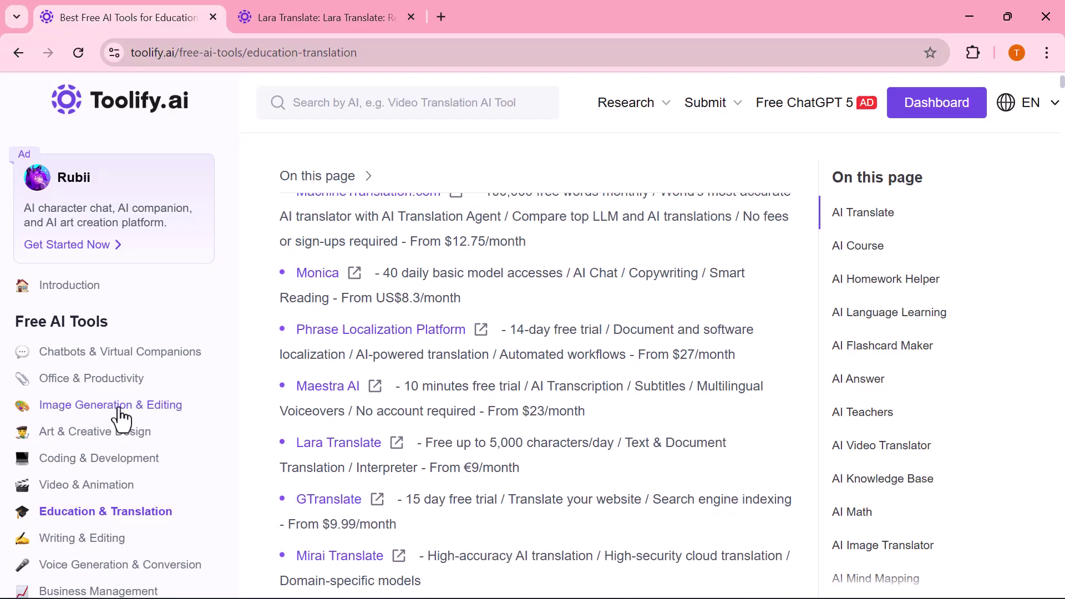
{"action": "scroll", "coordinate": [120, 414], "scroll_direction": "down", "scroll_amount": 2}
{"action": "scroll", "coordinate": [120, 414], "scroll_direction": "down", "scroll_amount": 2}
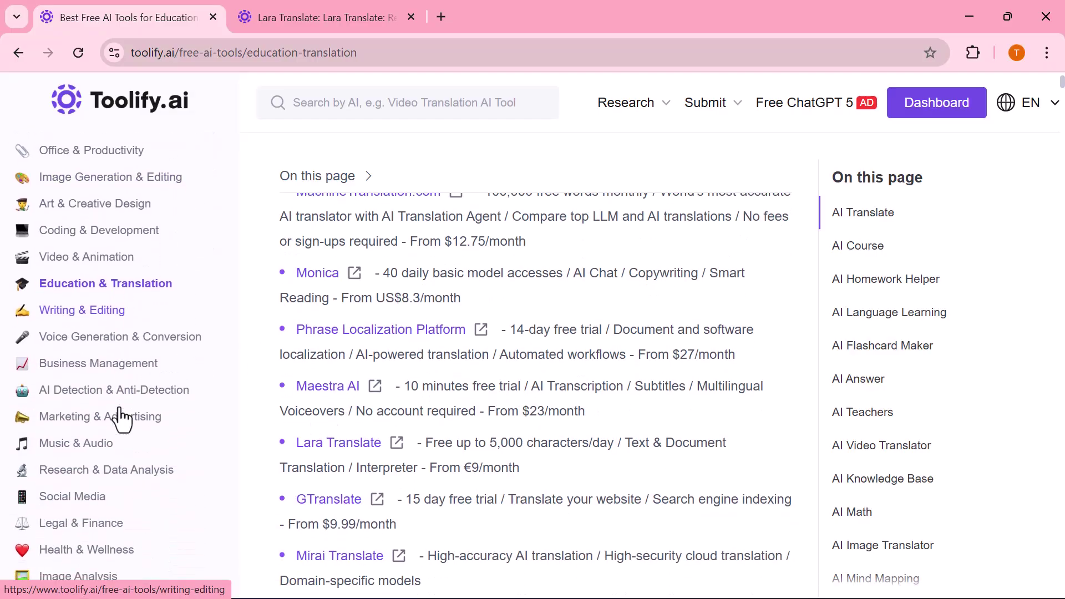
{"action": "scroll", "coordinate": [121, 413], "scroll_direction": "down", "scroll_amount": 1}
{"action": "scroll", "coordinate": [121, 414], "scroll_direction": "down", "scroll_amount": 2}
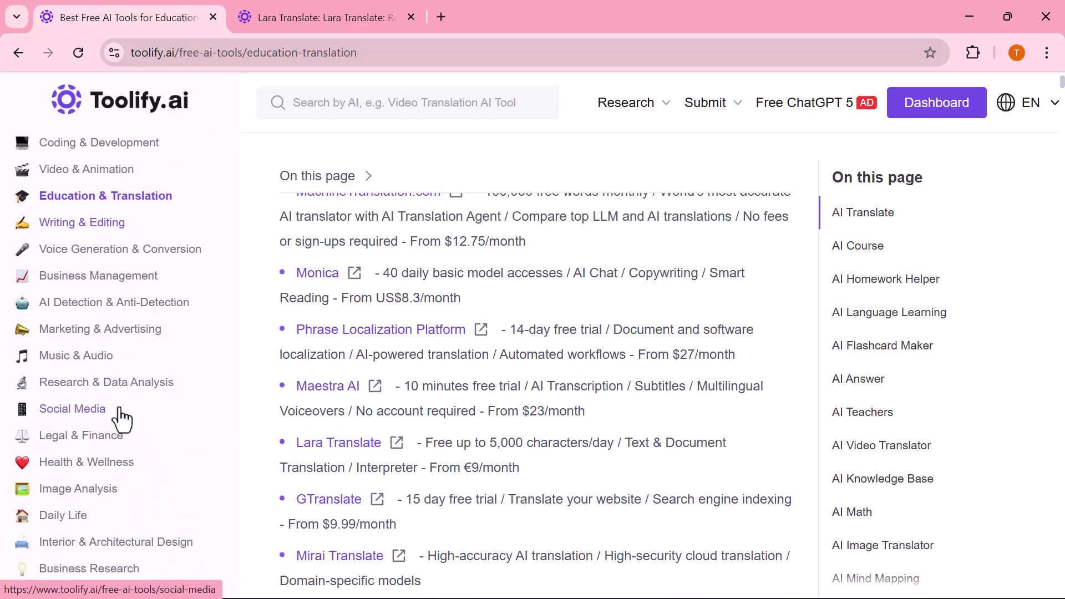
{"action": "left_click", "coordinate": [86, 494]}
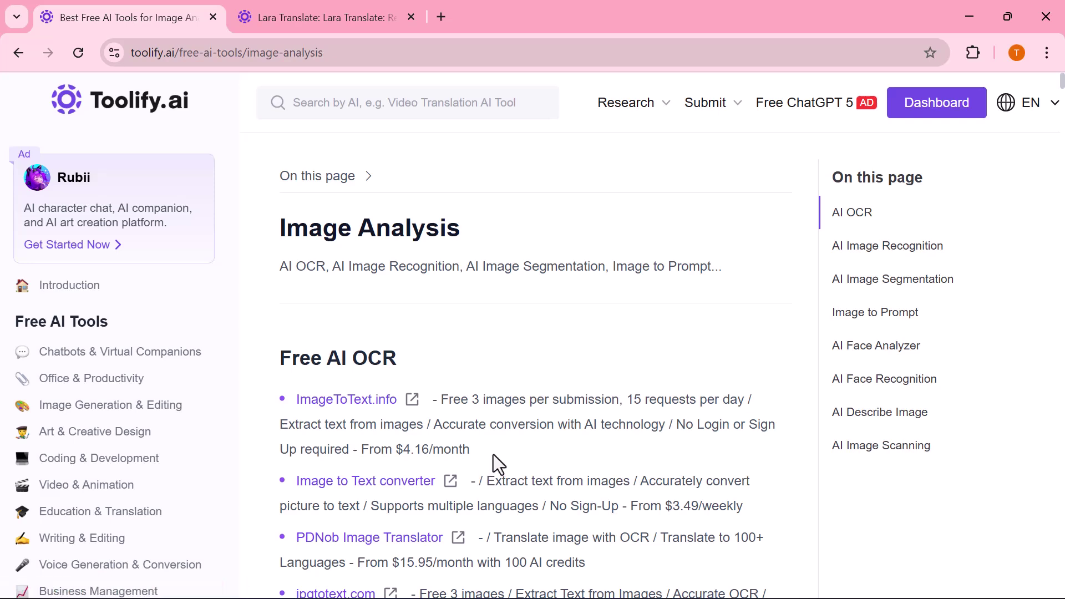
{"action": "scroll", "coordinate": [493, 455], "scroll_direction": "down", "scroll_amount": 2}
{"action": "scroll", "coordinate": [493, 454], "scroll_direction": "down", "scroll_amount": 2}
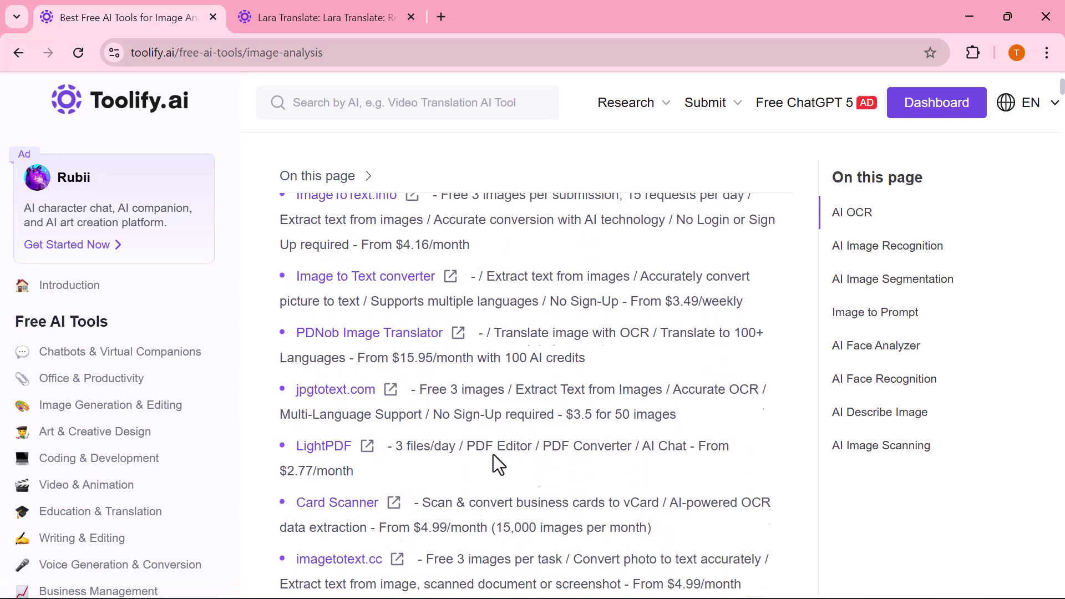
{"action": "scroll", "coordinate": [494, 455], "scroll_direction": "down", "scroll_amount": 1}
{"action": "scroll", "coordinate": [493, 455], "scroll_direction": "up", "scroll_amount": 3}
{"action": "scroll", "coordinate": [493, 454], "scroll_direction": "up", "scroll_amount": 2}
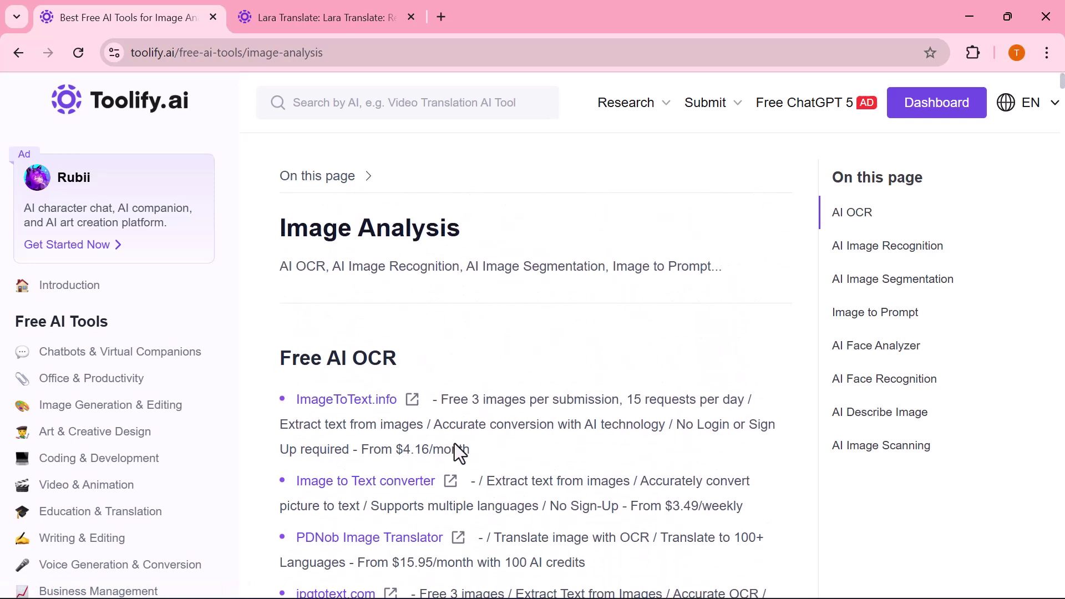
{"action": "left_click", "coordinate": [367, 406]}
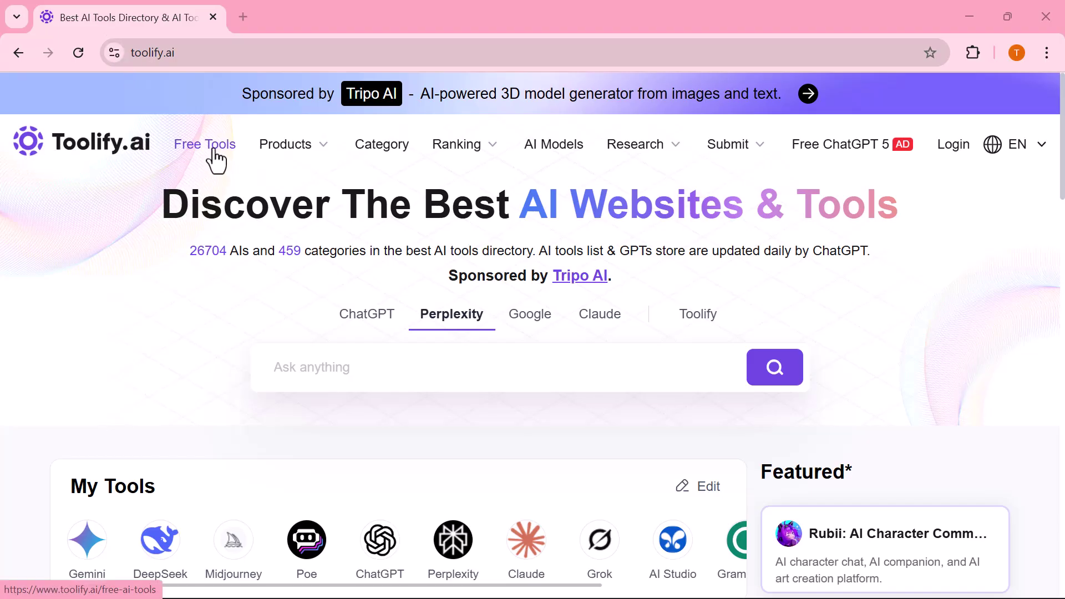
{"action": "scroll", "coordinate": [301, 181], "scroll_direction": "down", "scroll_amount": 1}
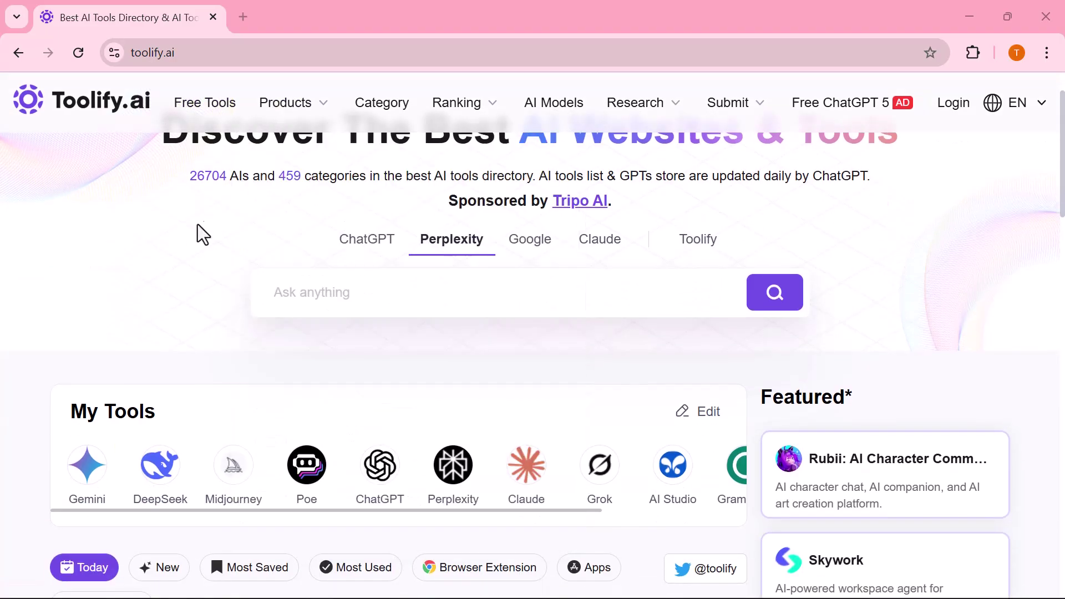
{"action": "scroll", "coordinate": [182, 250], "scroll_direction": "up", "scroll_amount": 1}
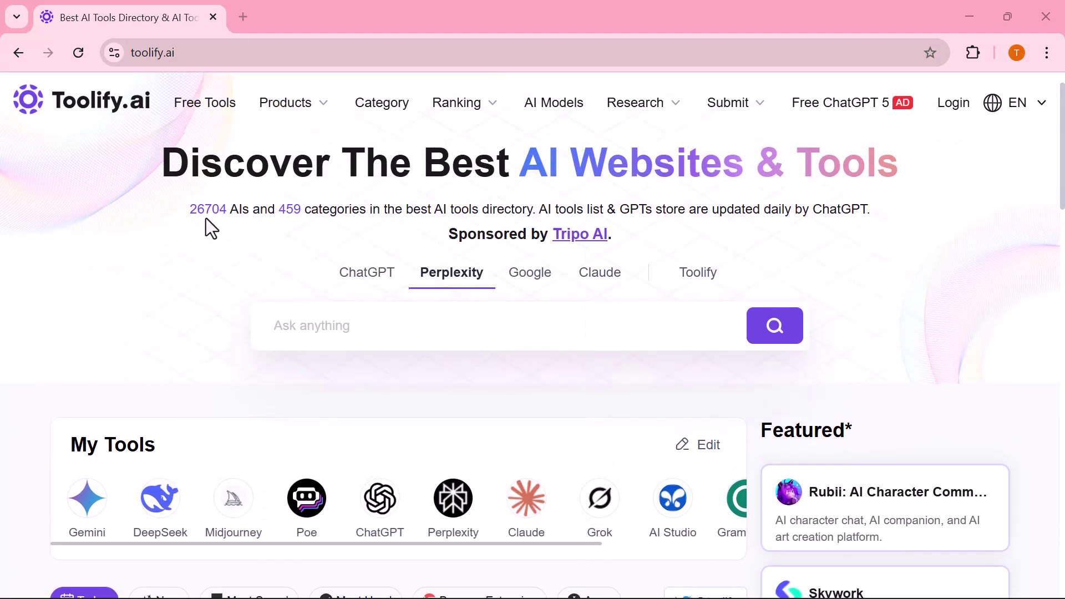